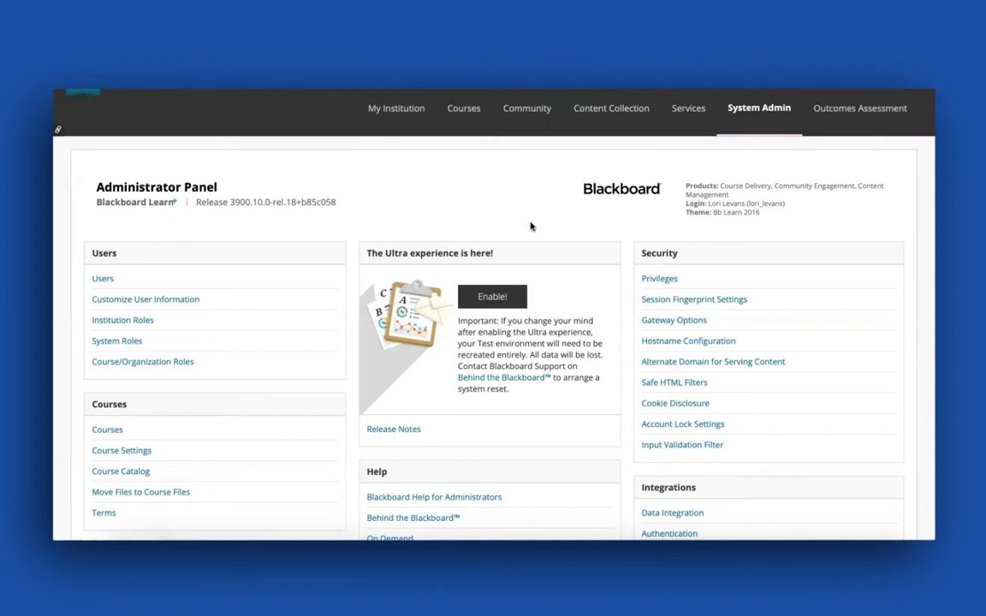
Open the LTI Tool Providers page from the Administrator Panel's Integrations section.
scroll(563, 229, "down", 3)
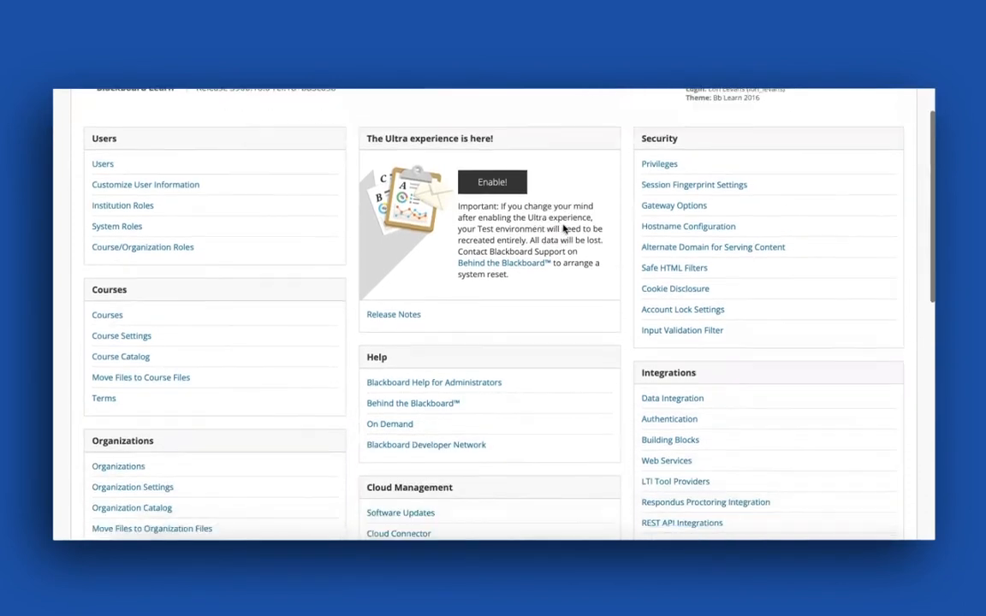
scroll(563, 229, "down", 1)
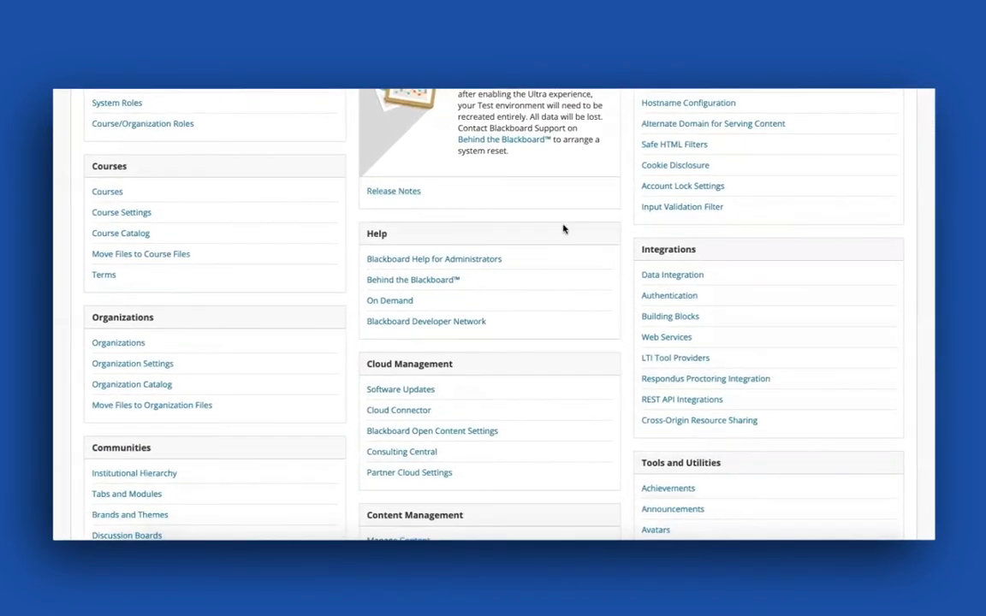
left_click(655, 361)
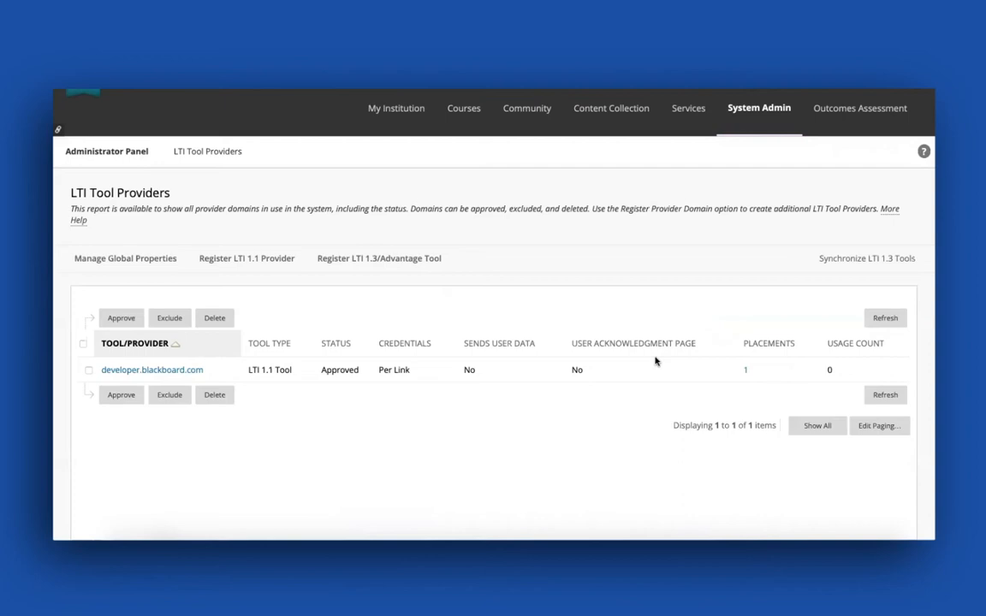
Register LTI 1.1 provider domain courseware.visiblebody.com with secondary hostnames courseware.visiblebody and visiblebody.com.
left_click(239, 259)
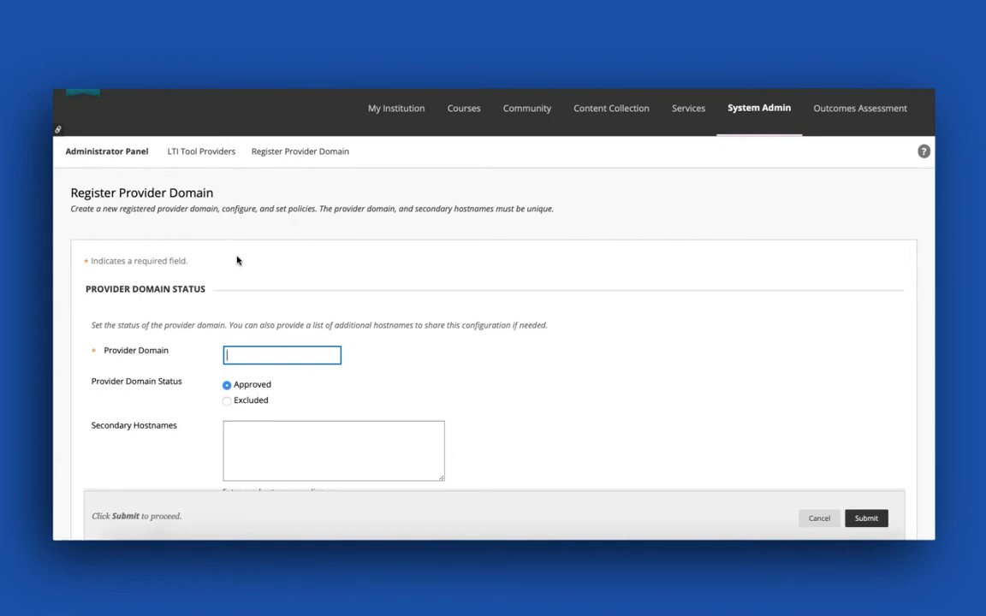
type("courseware.visiblebody.com")
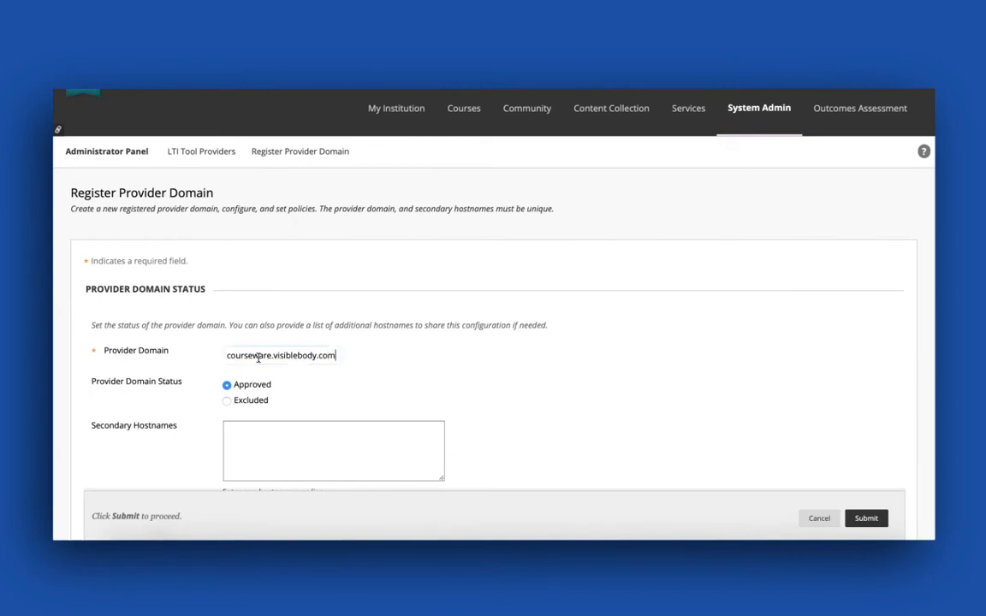
scroll(257, 358, "down", 1)
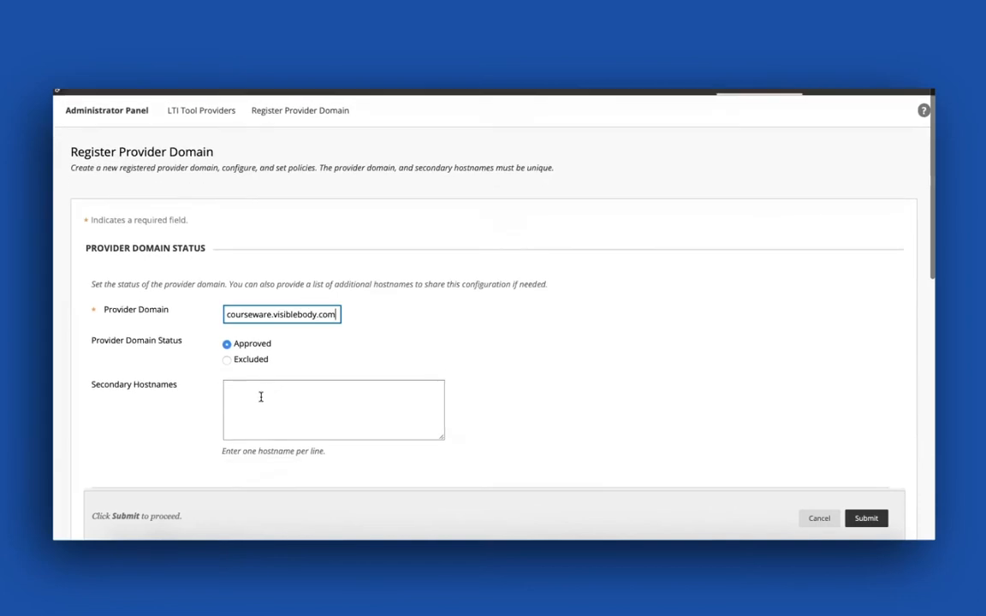
left_click(261, 397)
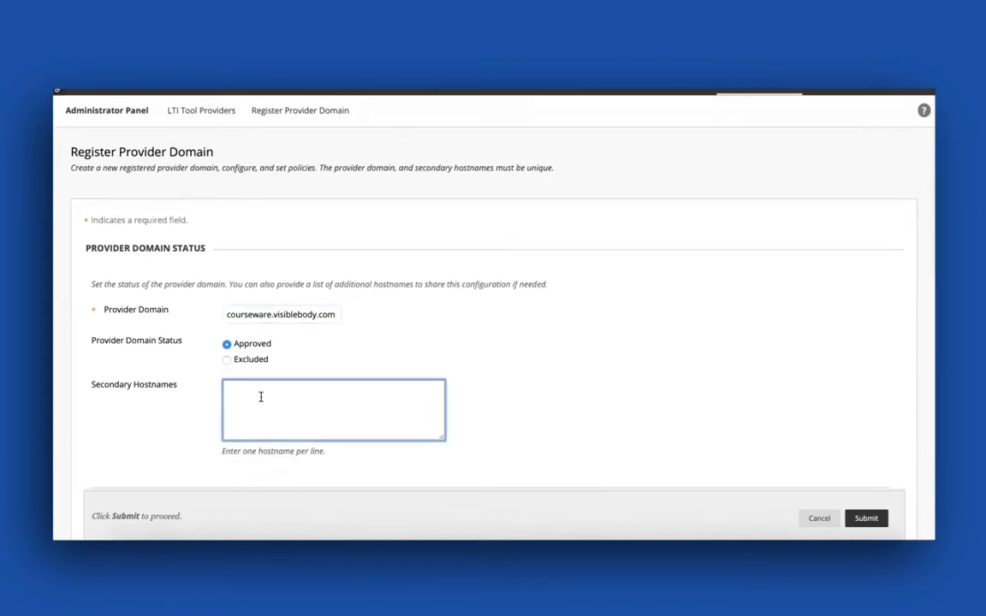
type("courseware.visiblebody")
key("Return")
type("visi")
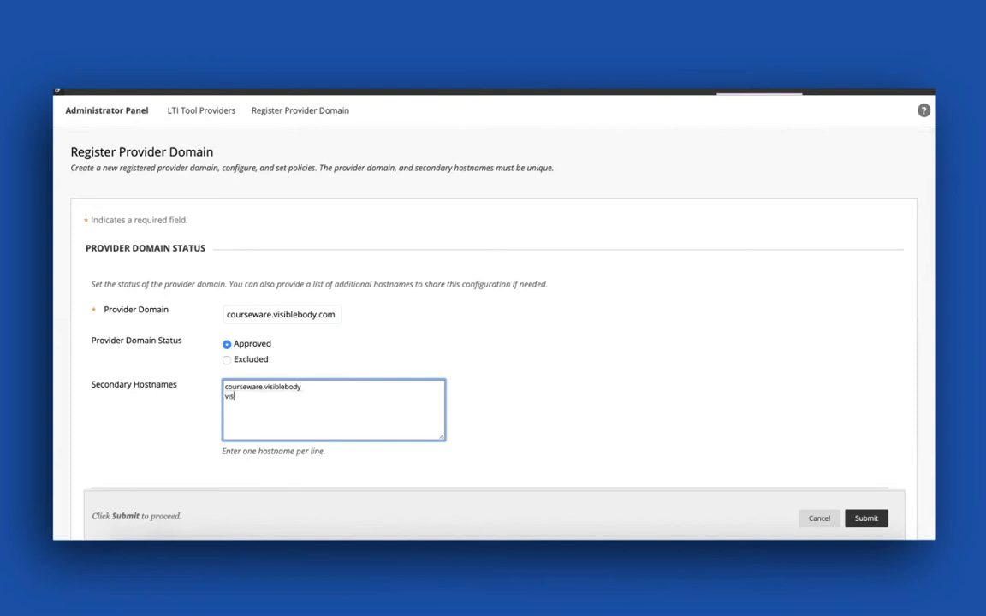
type("blebody.com")
scroll(449, 405, "down", 3)
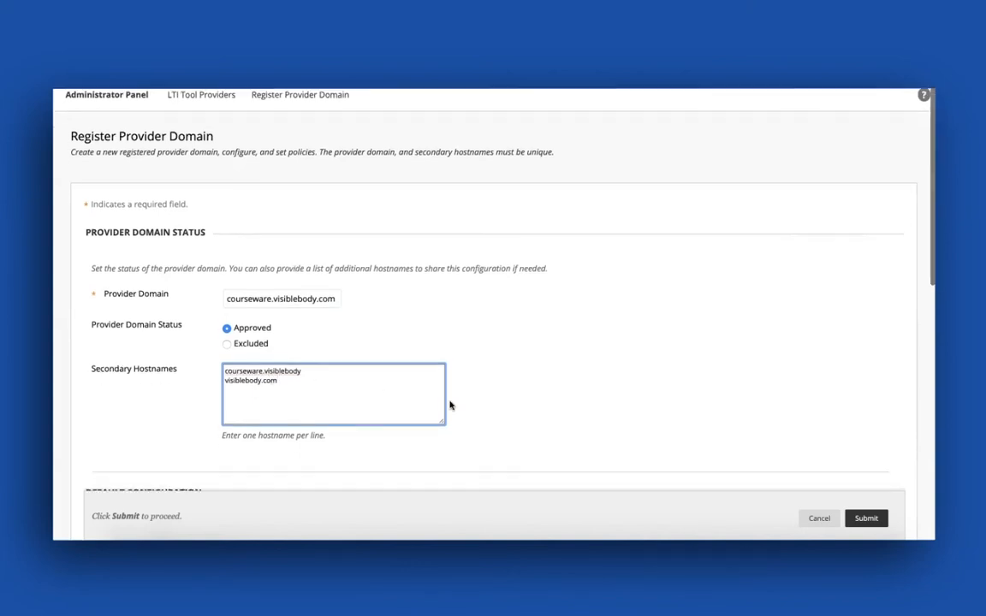
scroll(449, 405, "down", 3)
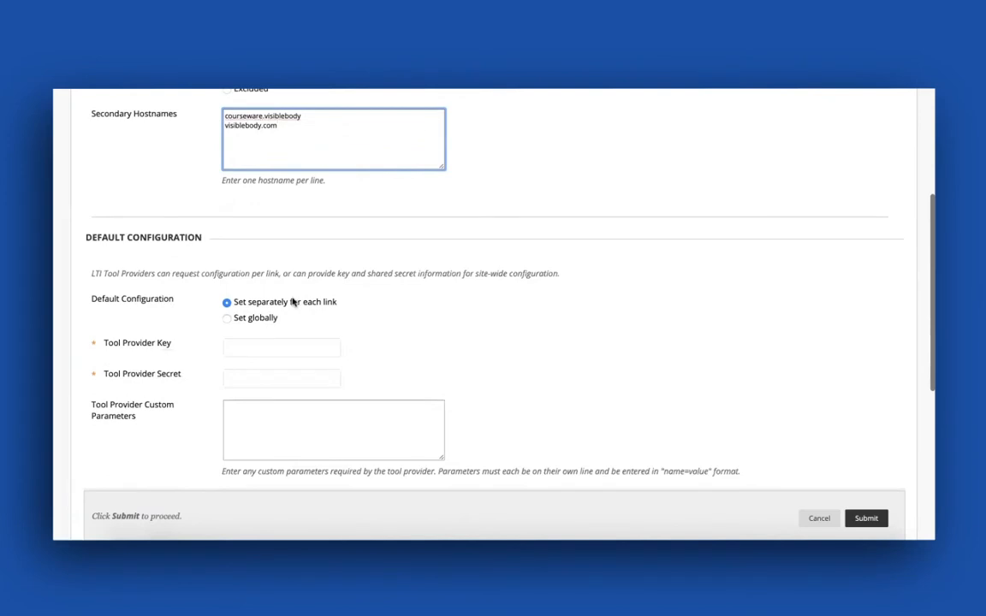
Set the provider configuration globally and paste the institution's Tool Provider Key from the notes.
left_click(227, 319)
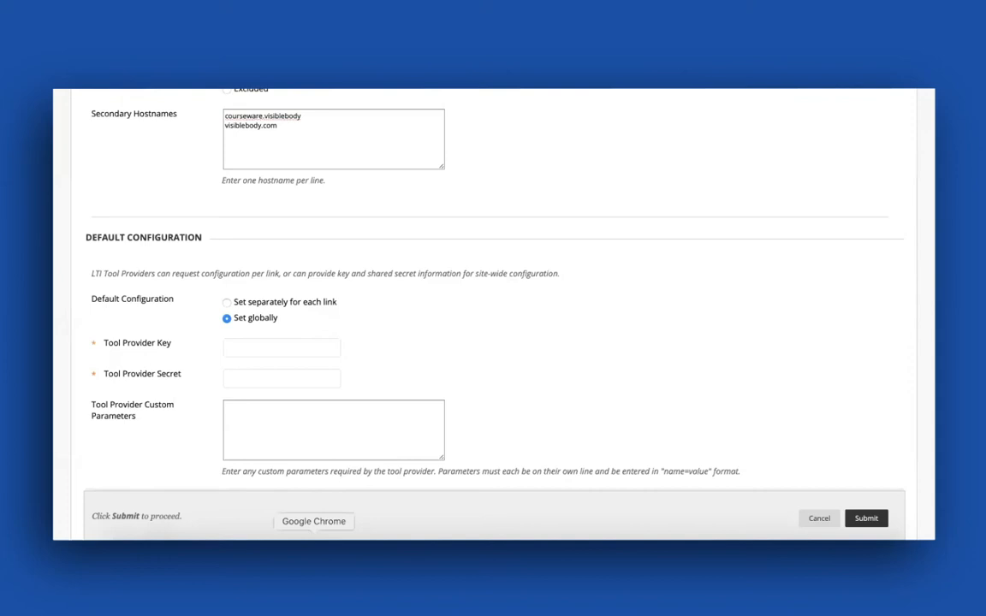
left_click(313, 537)
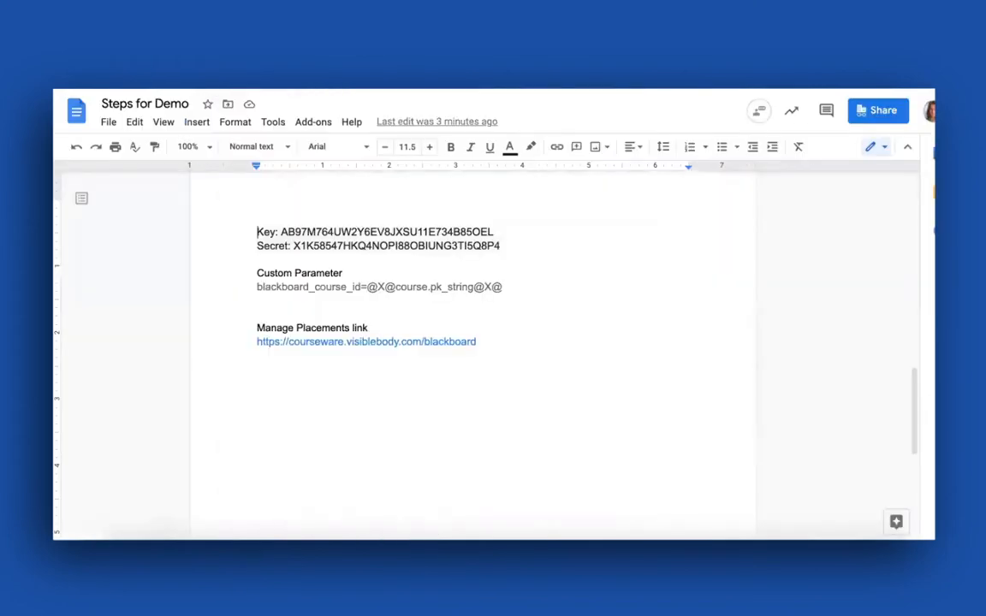
double_click(282, 232)
key("super+c")
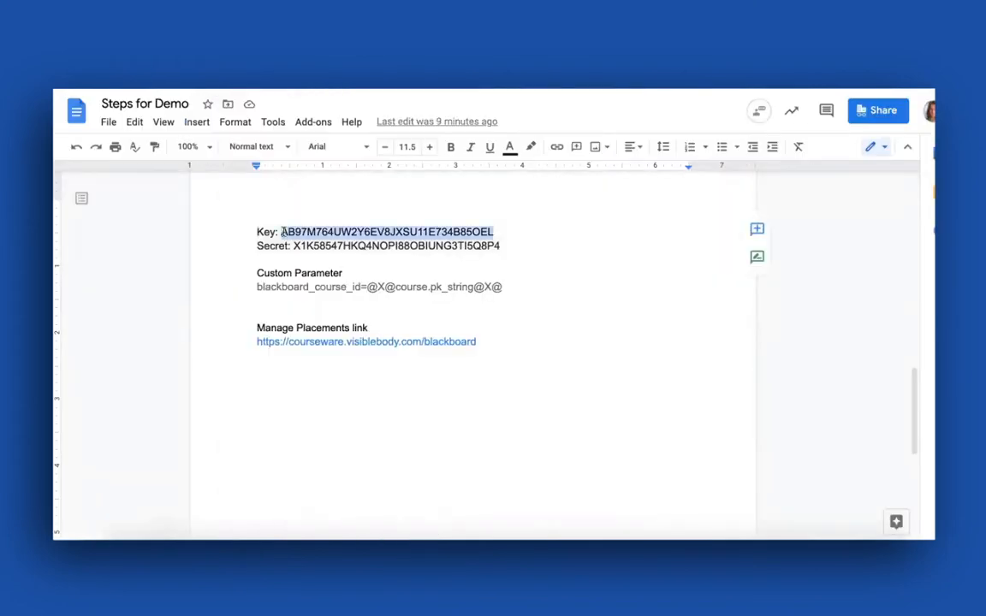
left_click(269, 537)
left_click(244, 345)
key("super+v")
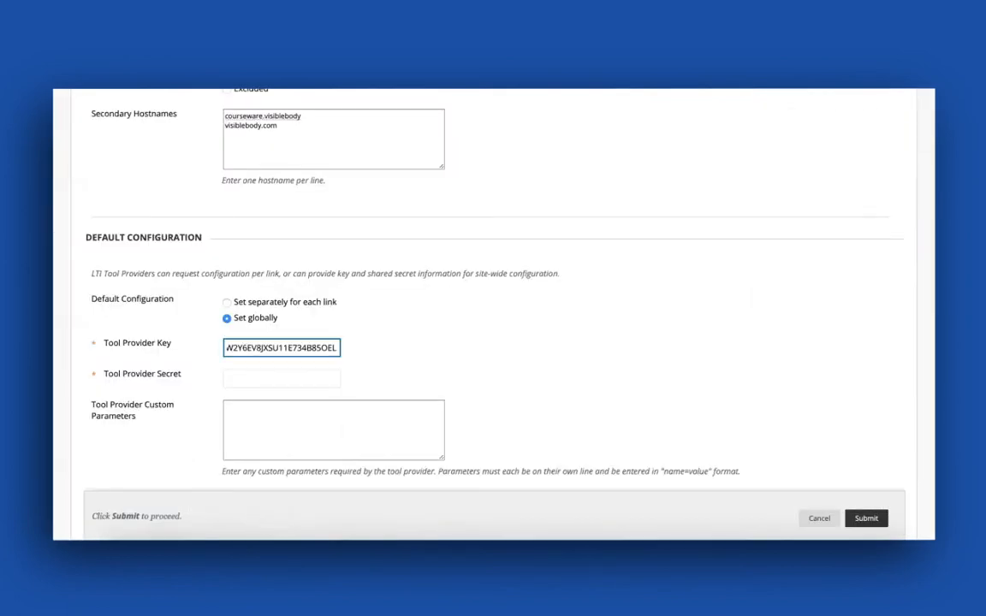
left_click(312, 548)
left_click_drag(506, 246, 294, 248)
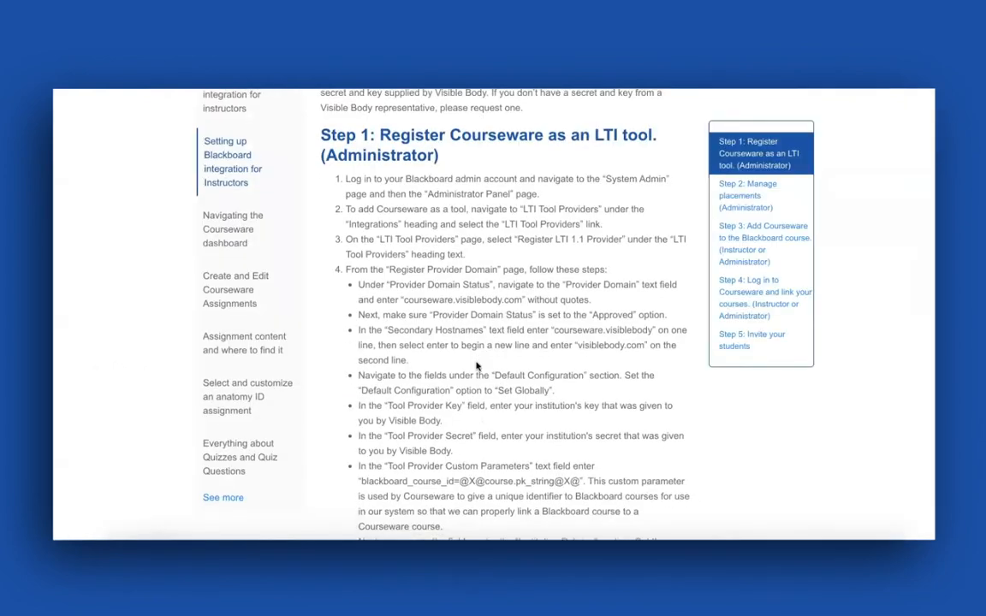
scroll(477, 367, "down", 1)
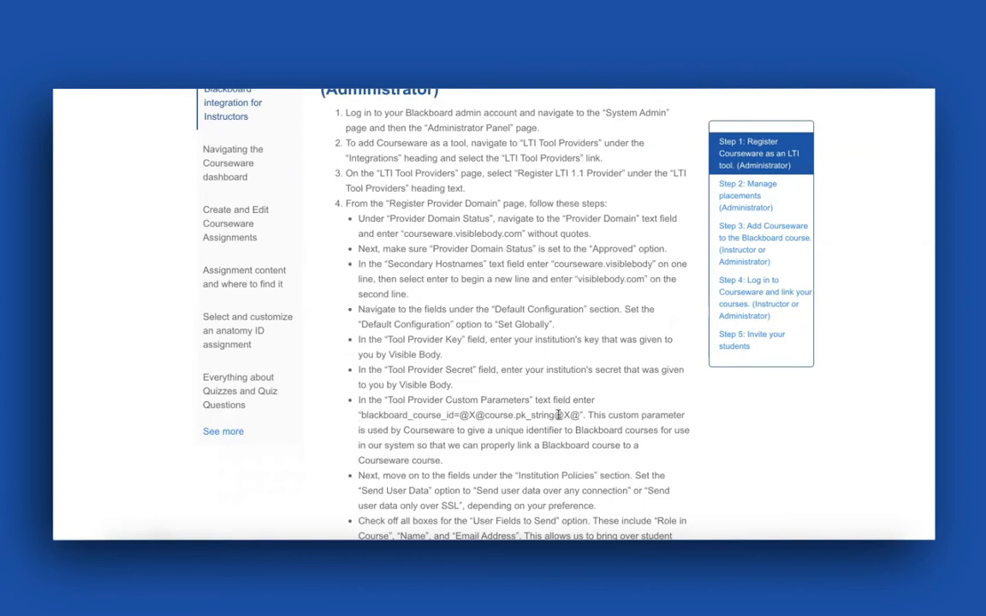
left_click_drag(582, 415, 363, 417)
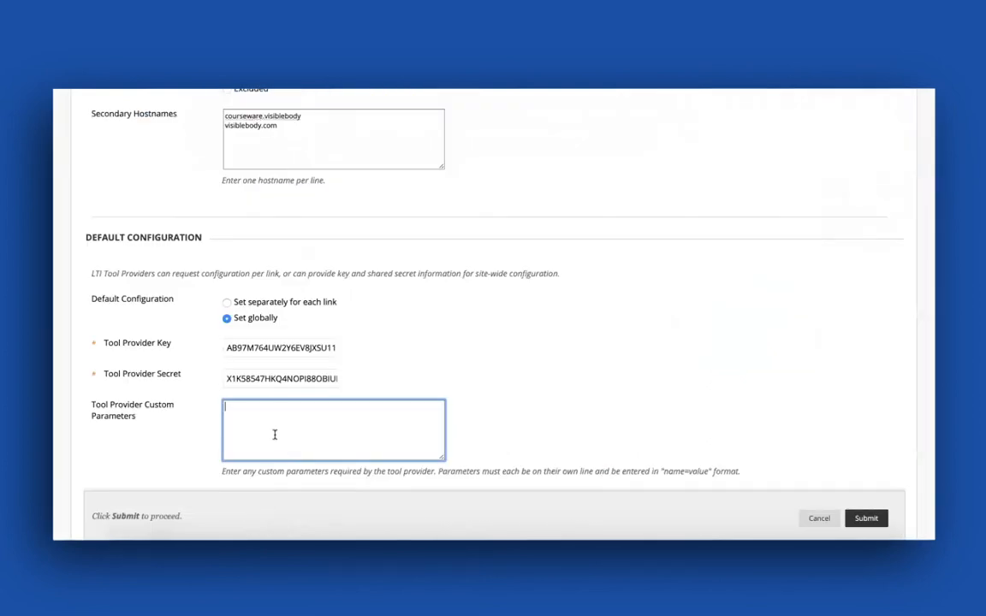
key("ctrl+v")
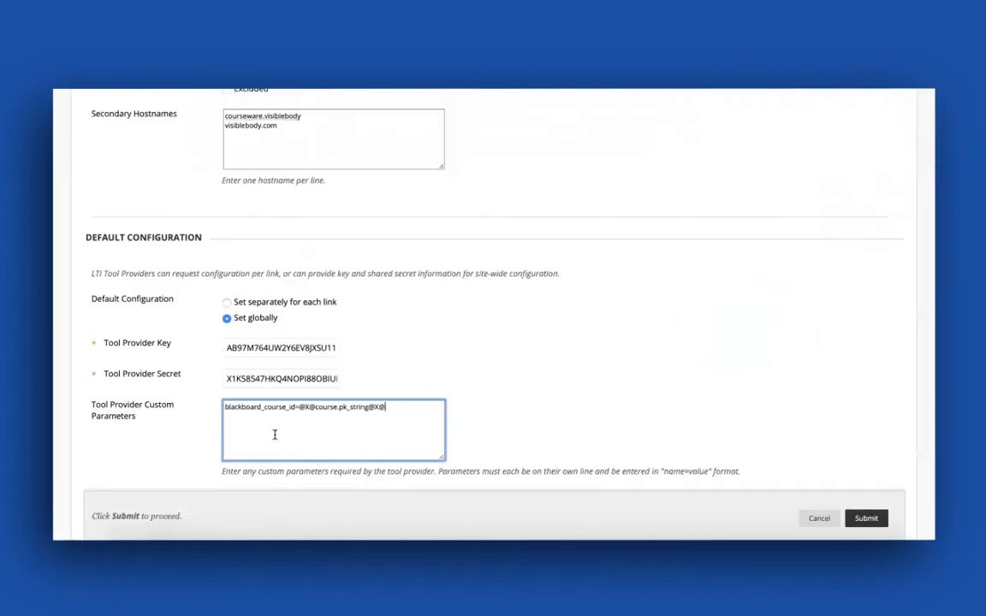
scroll(514, 429, "down", 1)
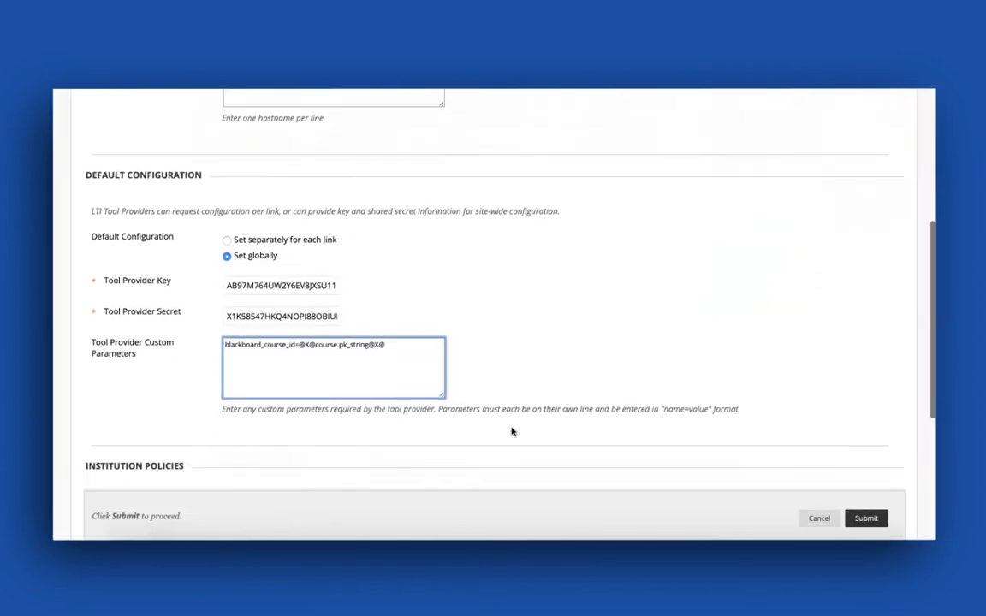
Send Role in Course, Name and Email Address, allow membership service access, and submit the registration.
scroll(512, 431, "down", 4)
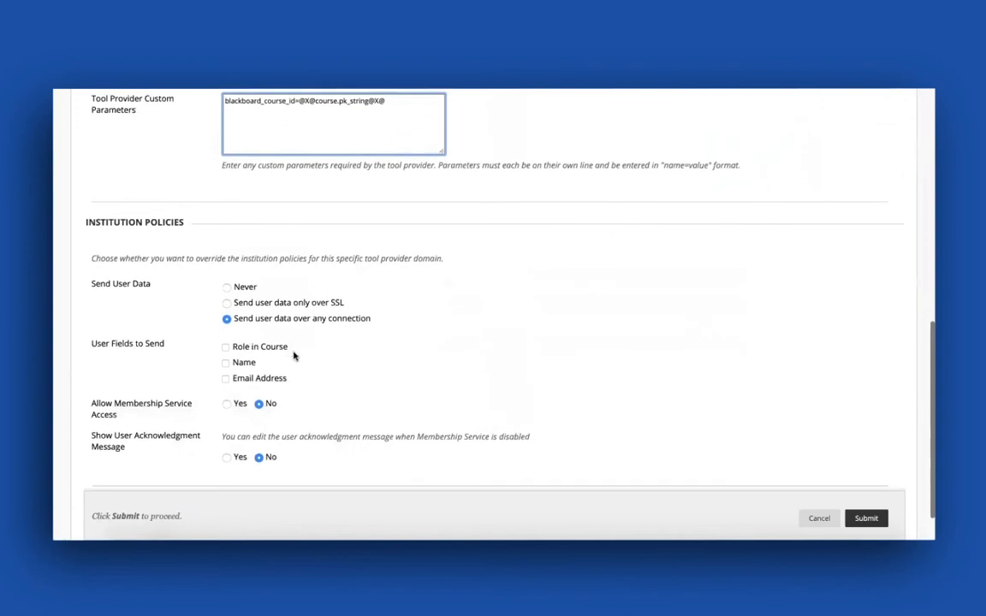
left_click(225, 347)
left_click(225, 364)
left_click(224, 379)
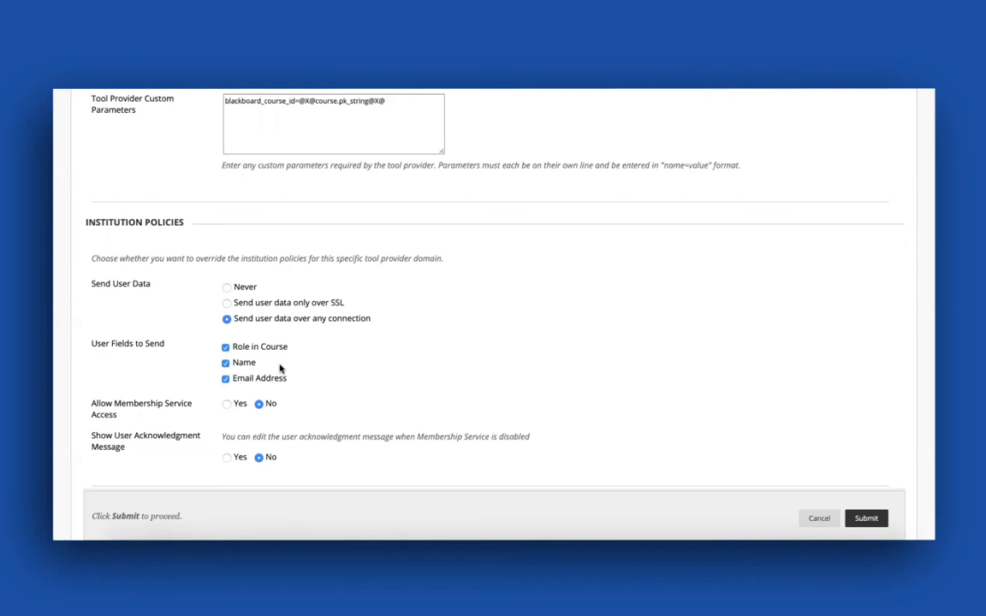
left_click(227, 405)
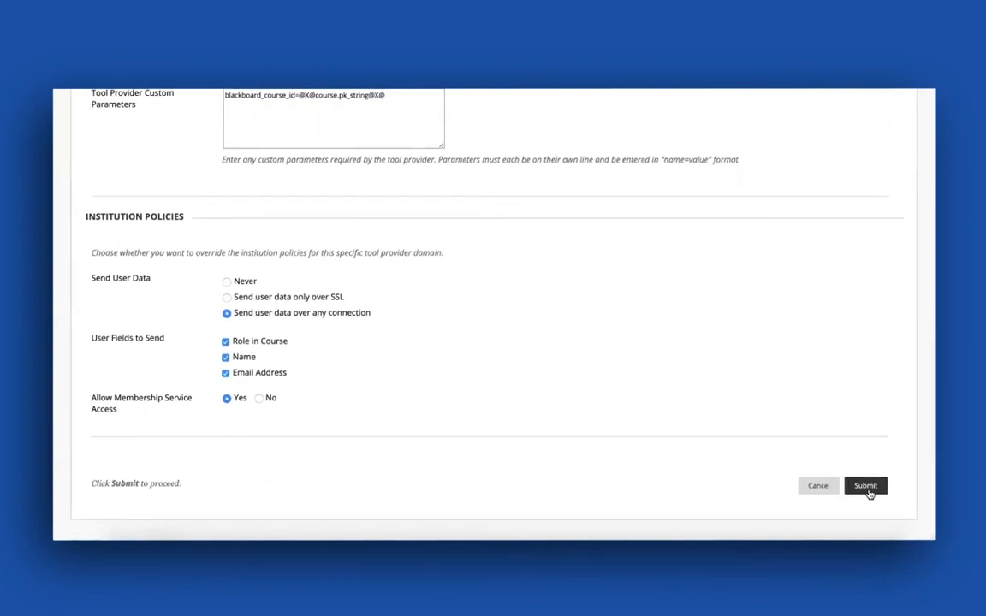
left_click(865, 486)
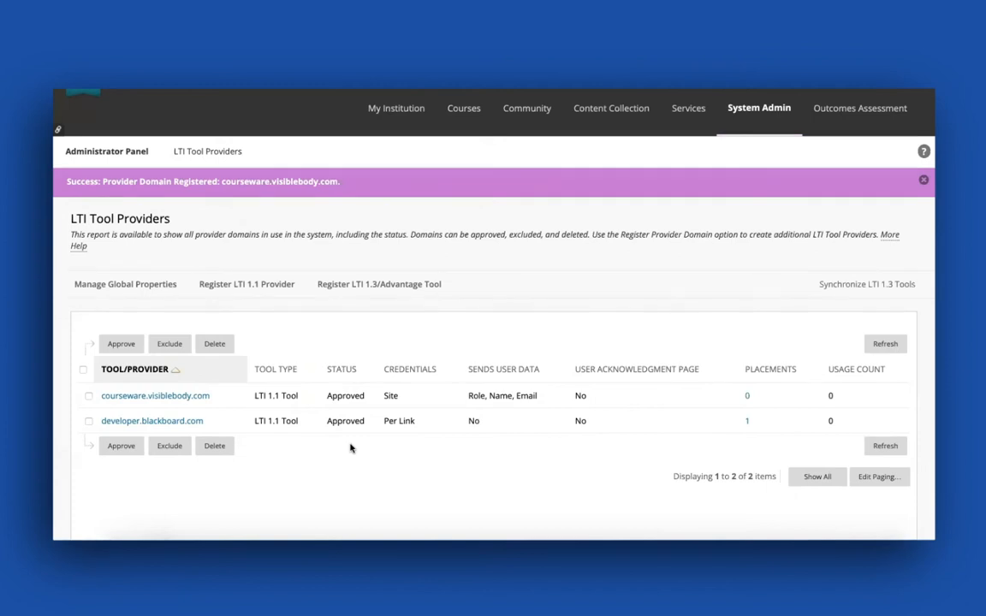
From the courseware.visiblebody.com provider menu, go to Manage Placements and start a new placement.
mouse_move(214, 397)
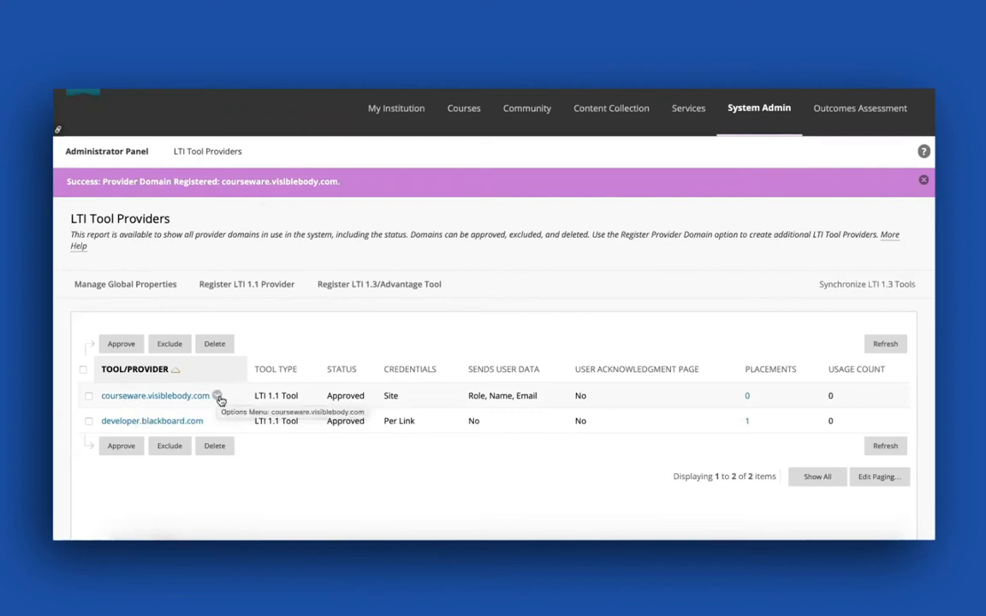
left_click(218, 397)
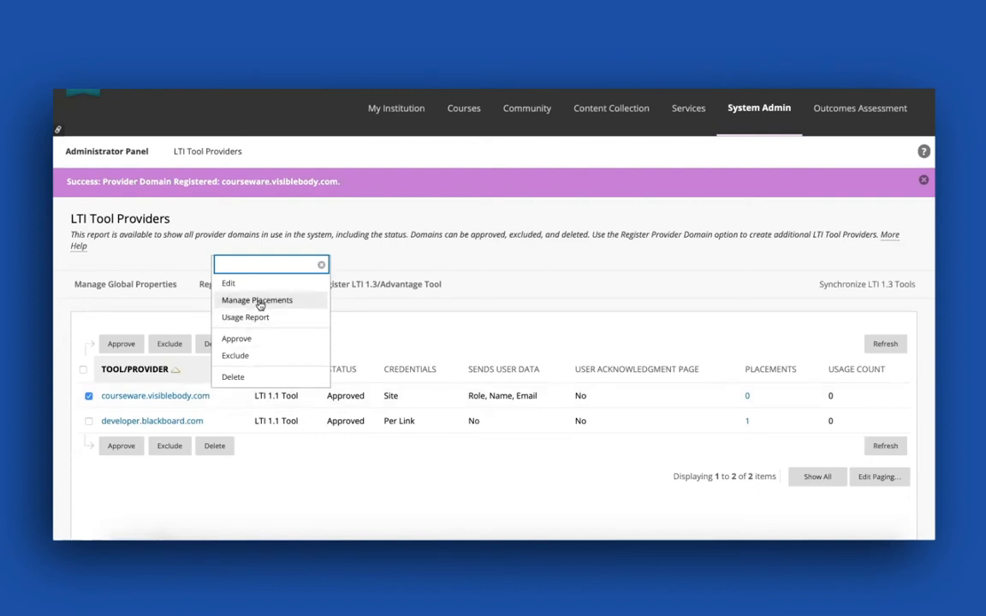
left_click(258, 300)
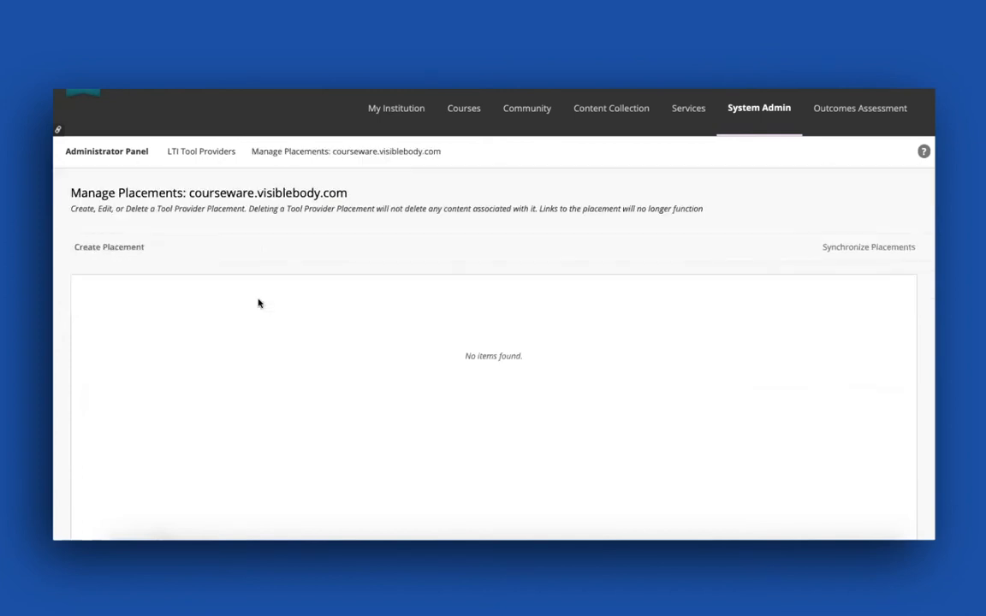
left_click(110, 248)
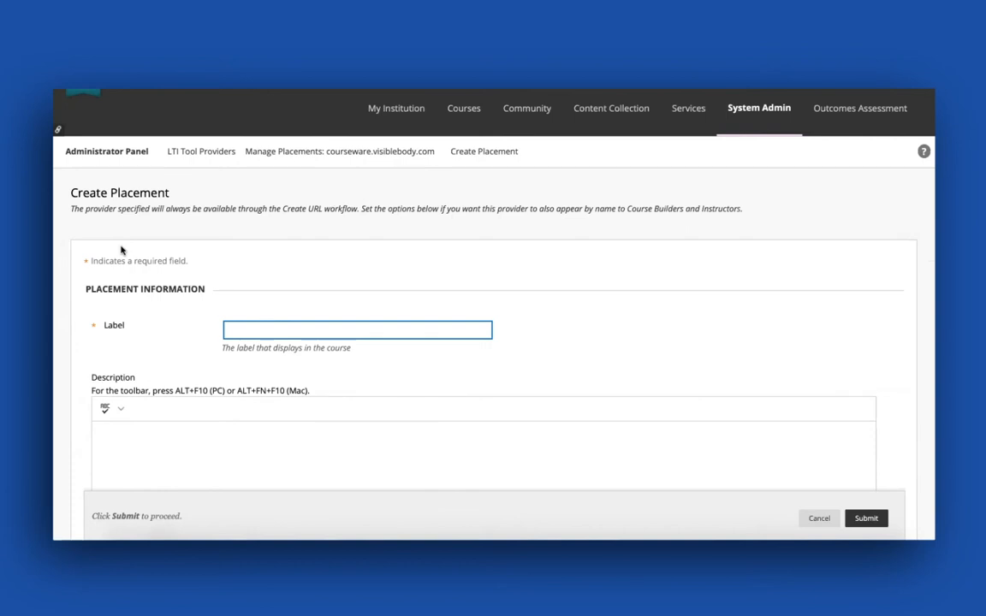
Label the placement 'Visible Body Courseware', give it handle CW, and set type to Course content tool.
type("Visible Body Coursewarer")
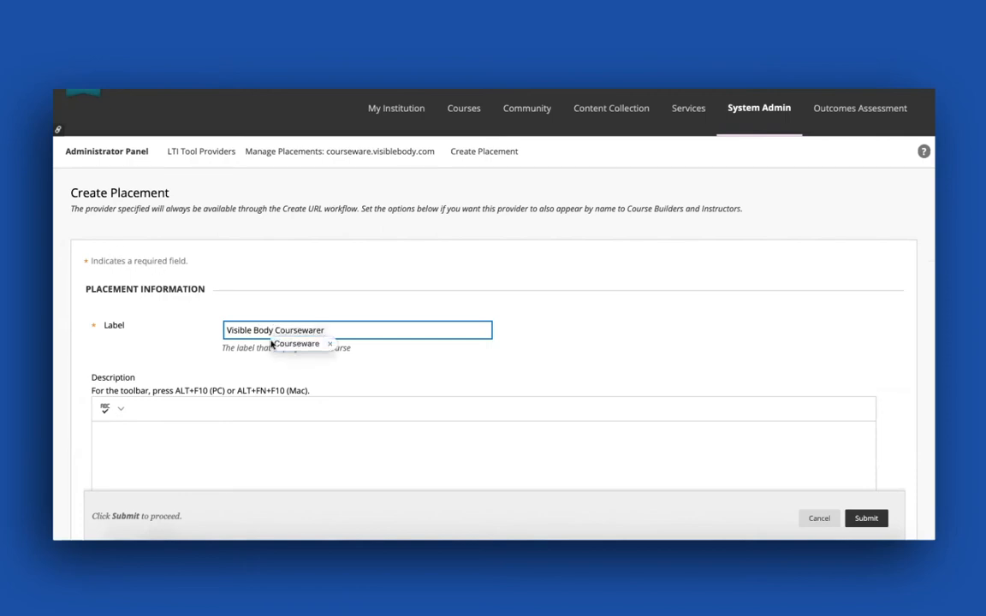
left_click(284, 343)
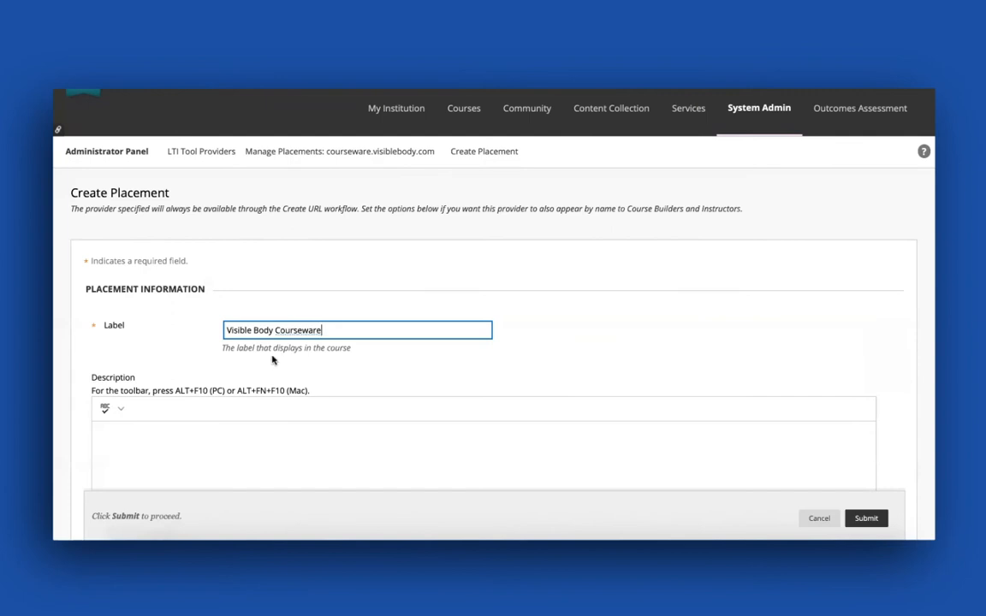
scroll(288, 360, "down", 3)
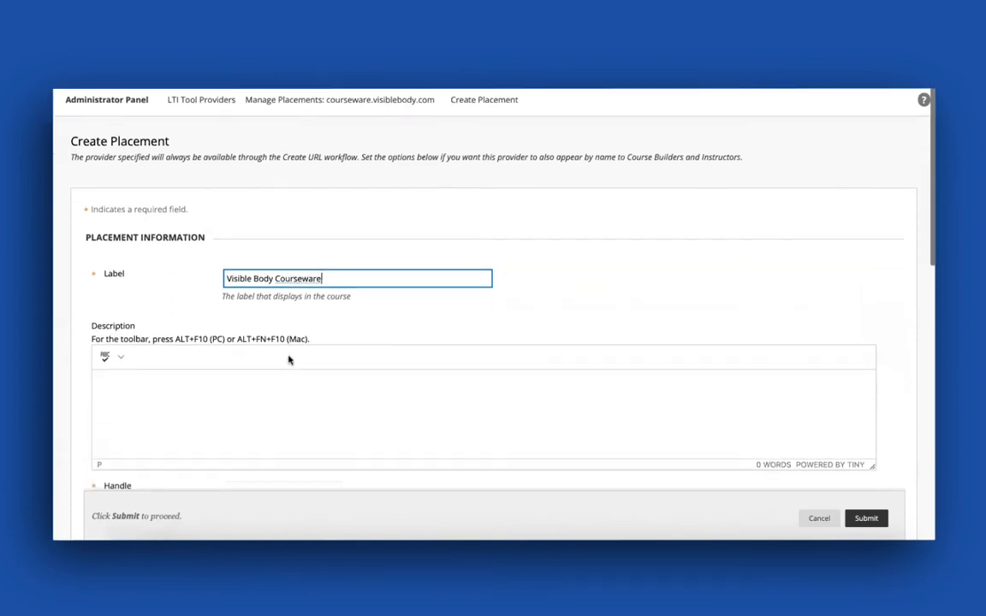
scroll(288, 359, "down", 2)
left_click(274, 332)
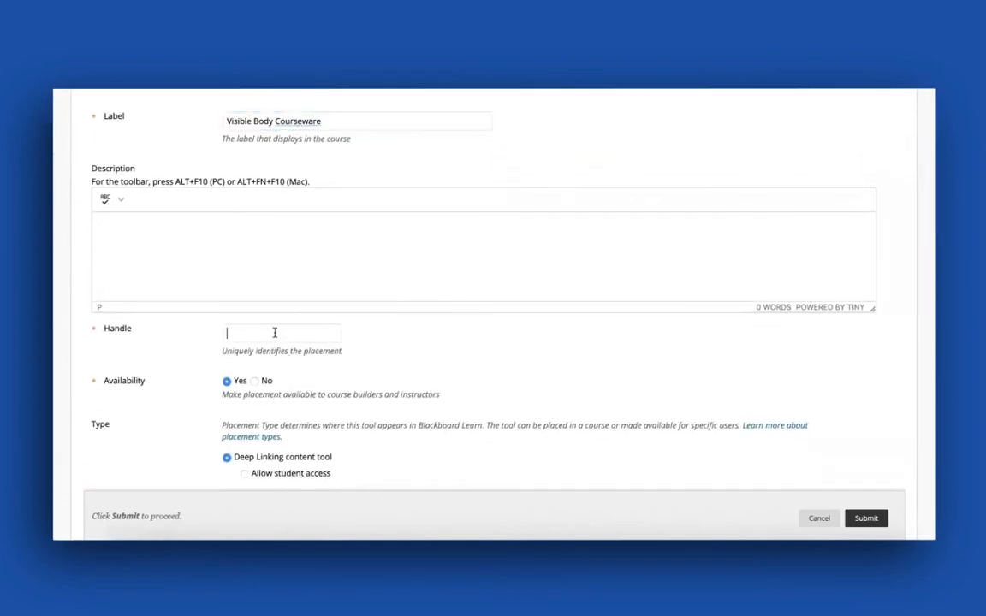
type("CW")
left_click(361, 355)
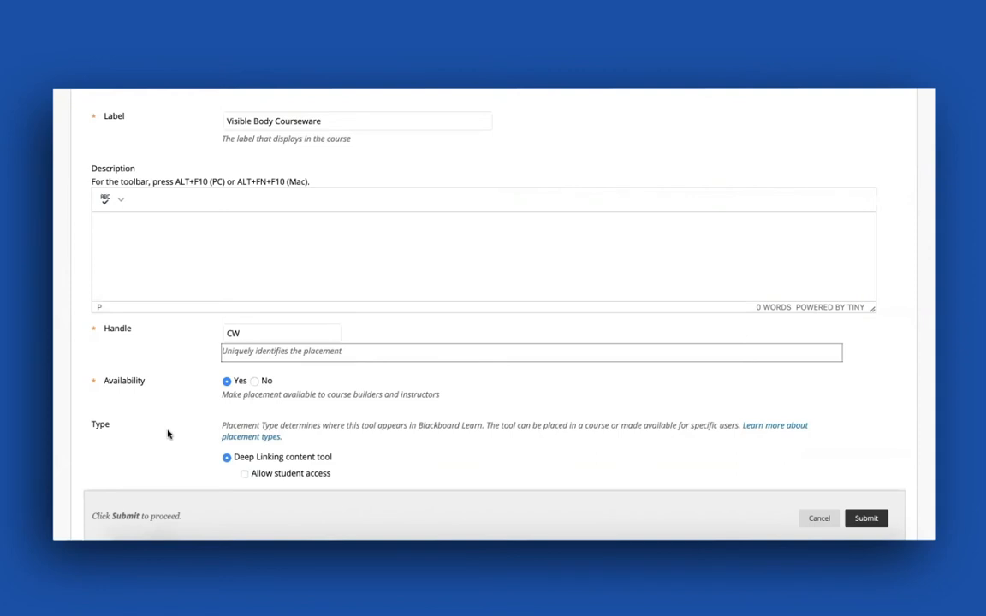
scroll(176, 416, "down", 3)
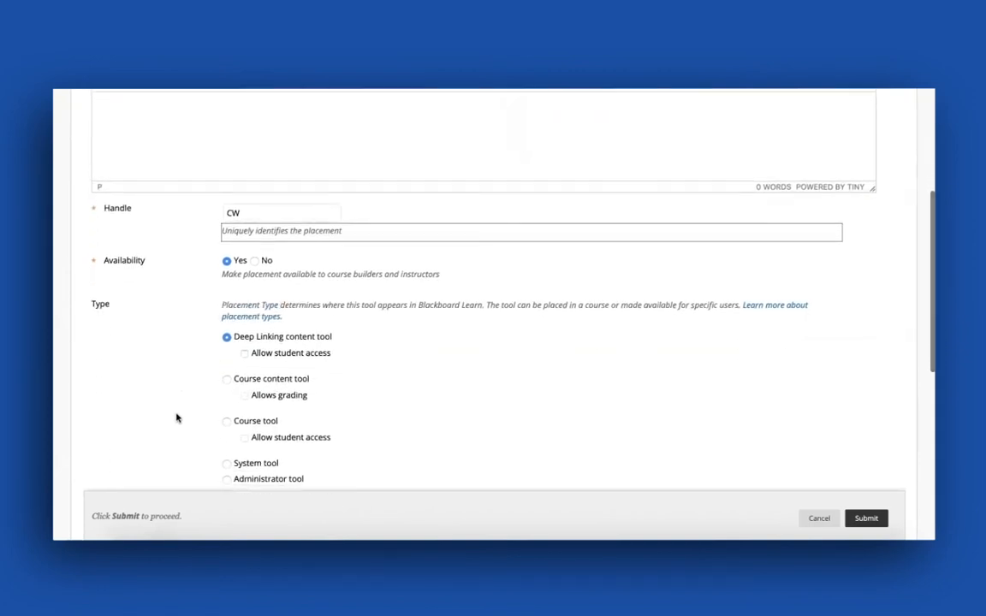
left_click(227, 380)
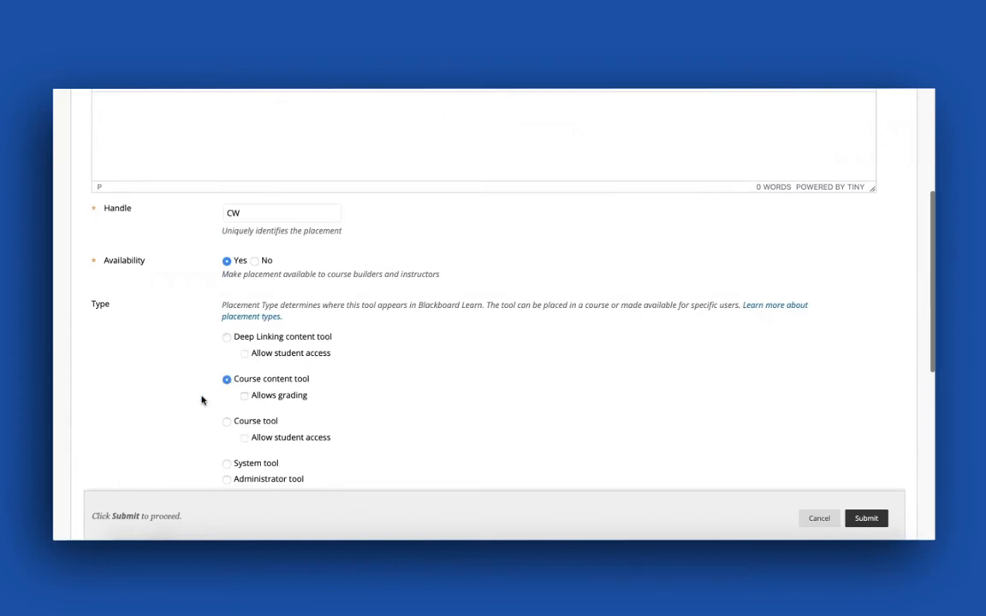
scroll(203, 401, "down", 2)
scroll(203, 401, "down", 4)
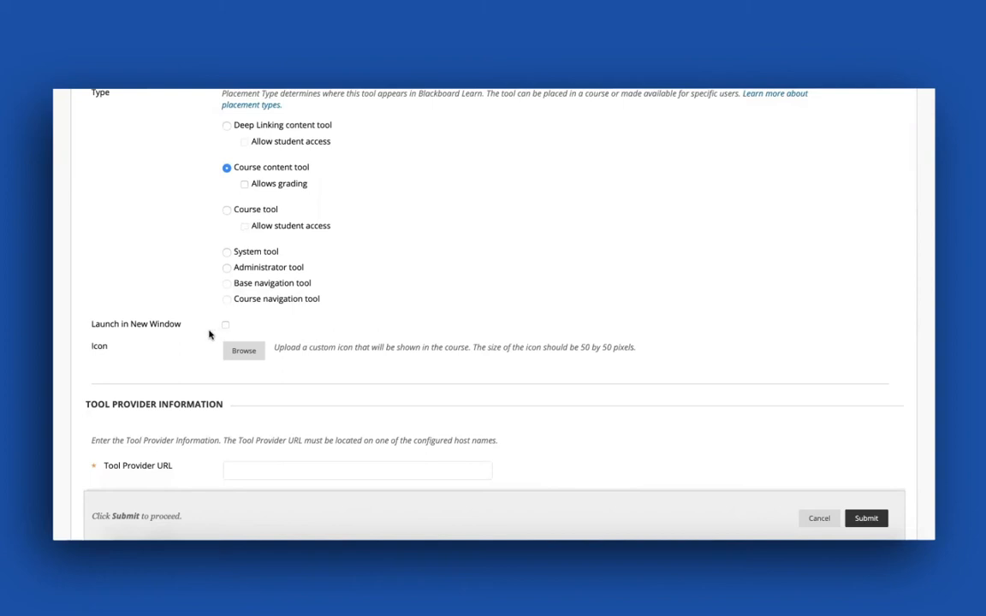
scroll(330, 367, "down", 4)
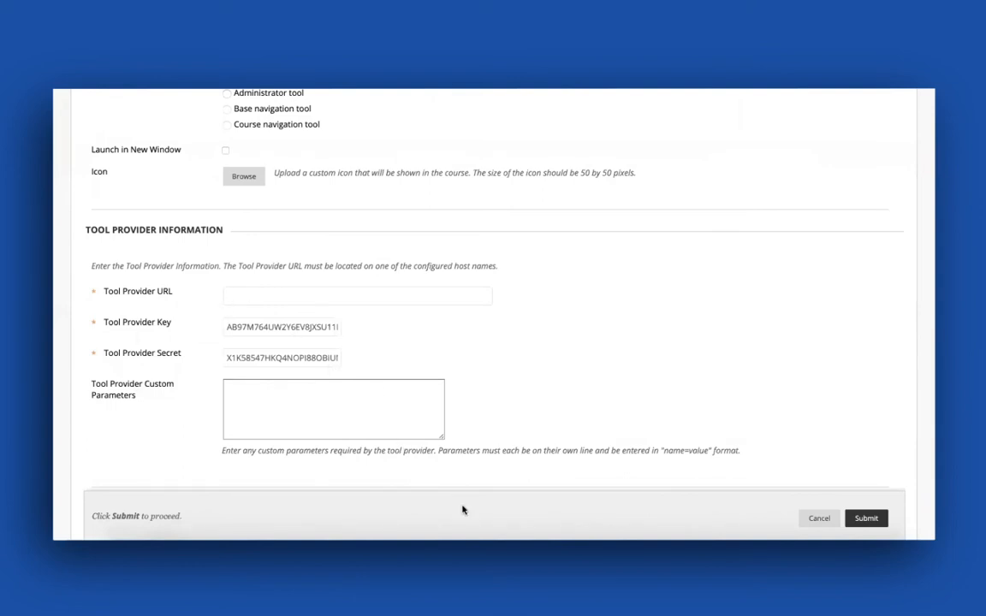
left_click(314, 556)
scroll(531, 374, "down", 10)
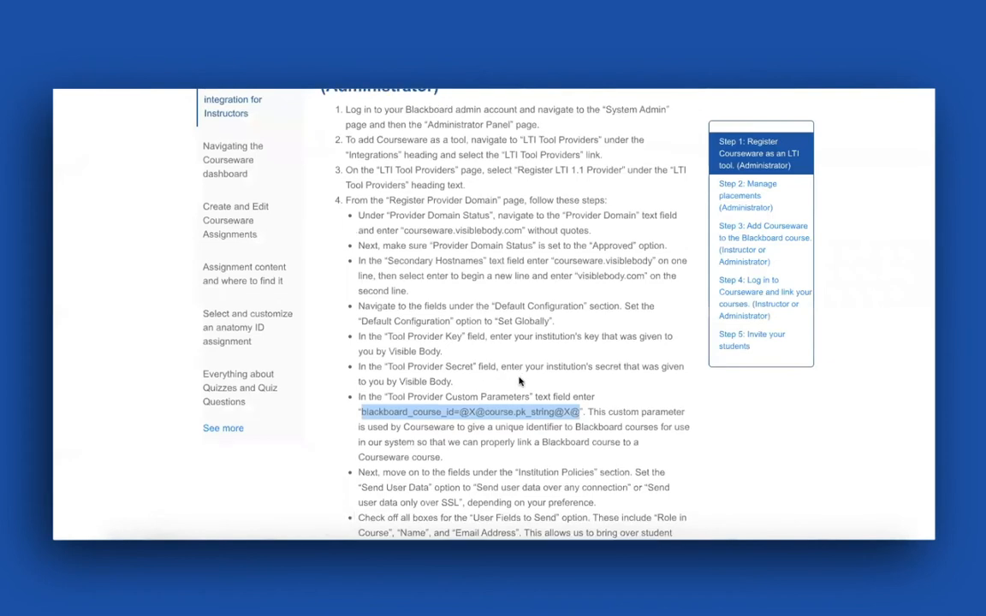
scroll(519, 376, "down", 3)
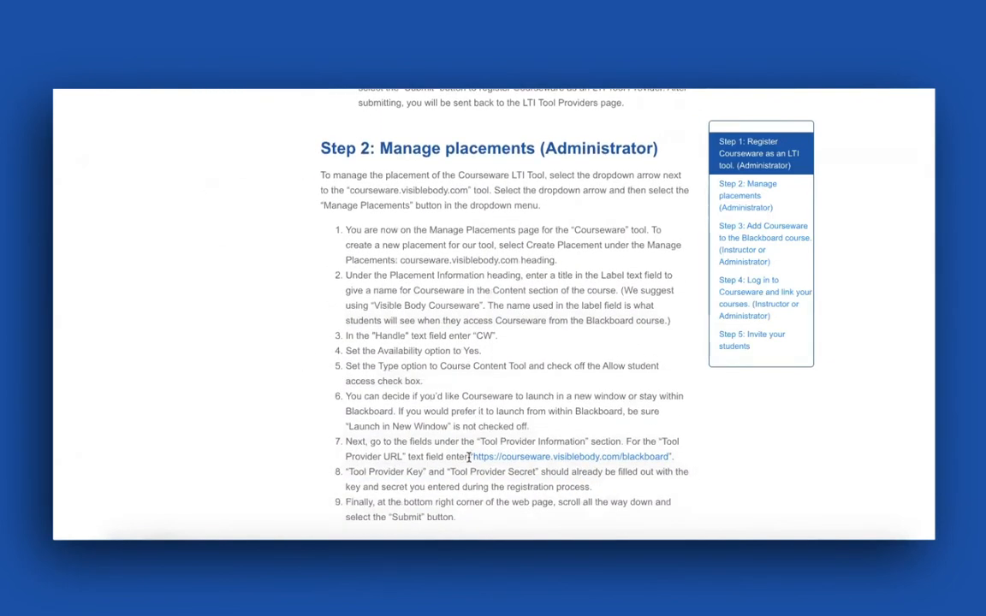
left_click_drag(471, 456, 666, 451)
key("super+c")
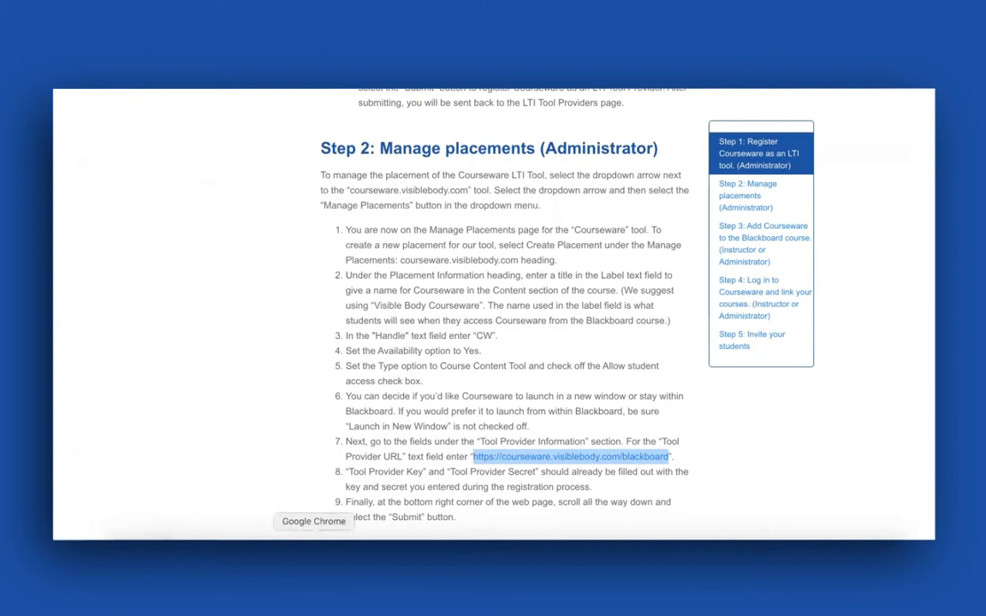
left_click(270, 556)
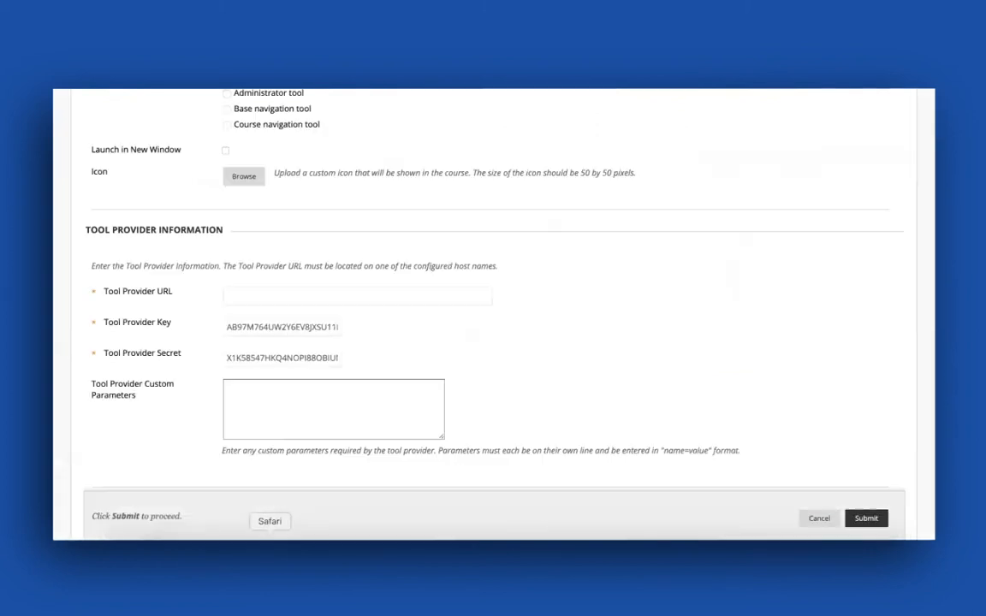
left_click(249, 293)
key("super+v")
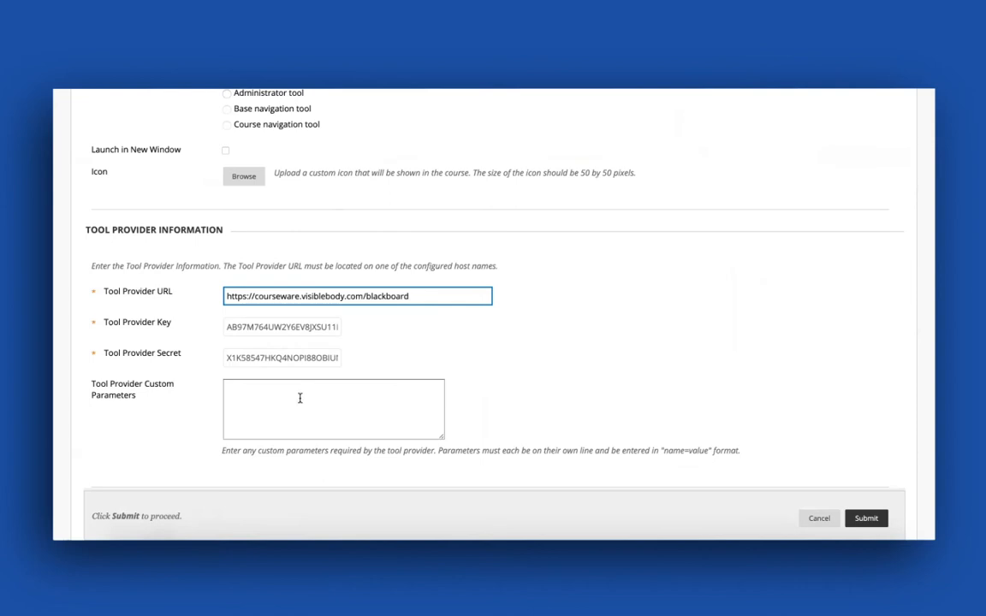
scroll(321, 435, "down", 1)
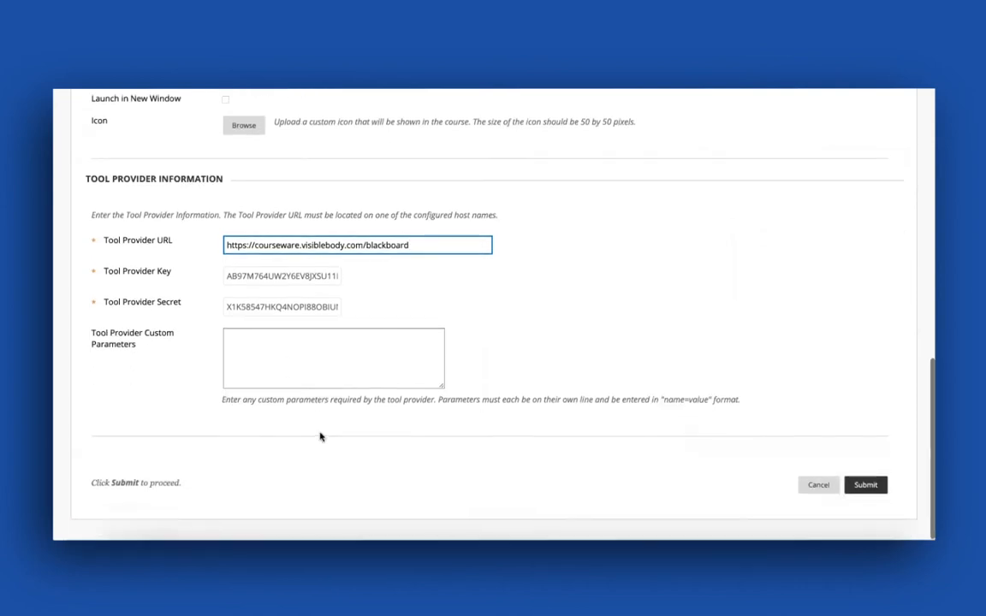
left_click(865, 487)
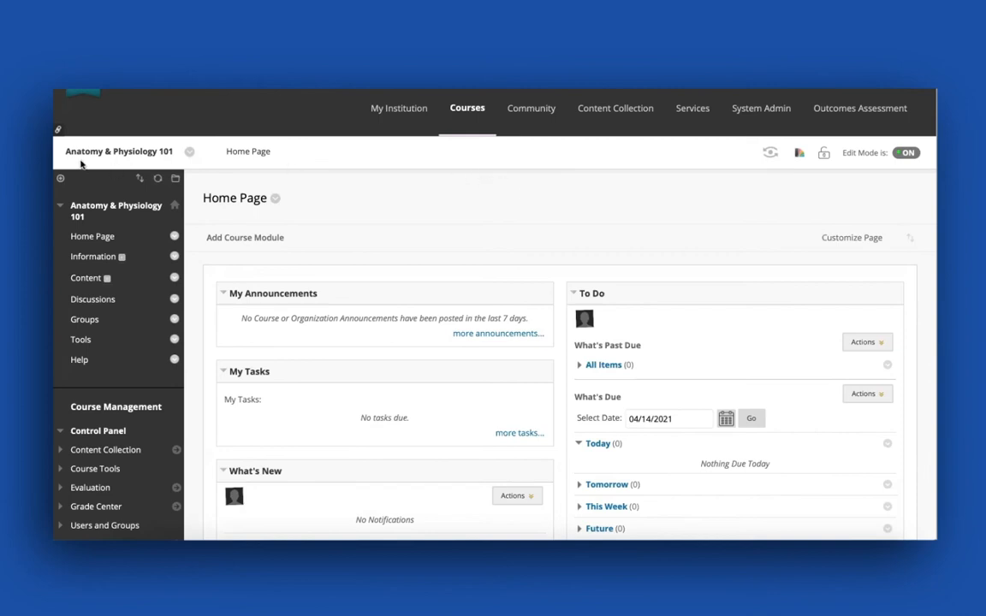
In the course Content area, choose Visible Body Courseware from the Build Content menu.
left_click(87, 279)
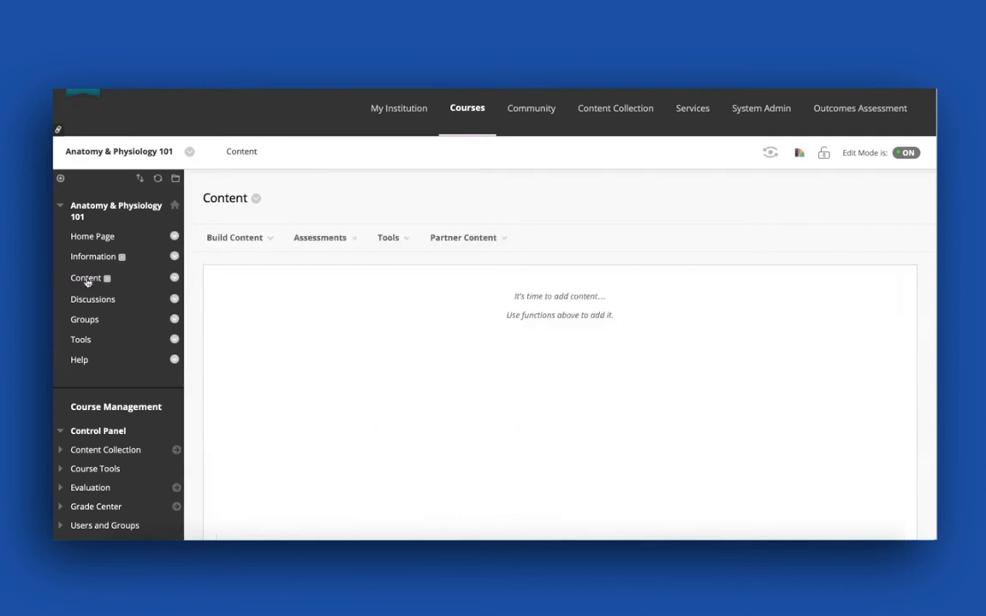
left_click(266, 240)
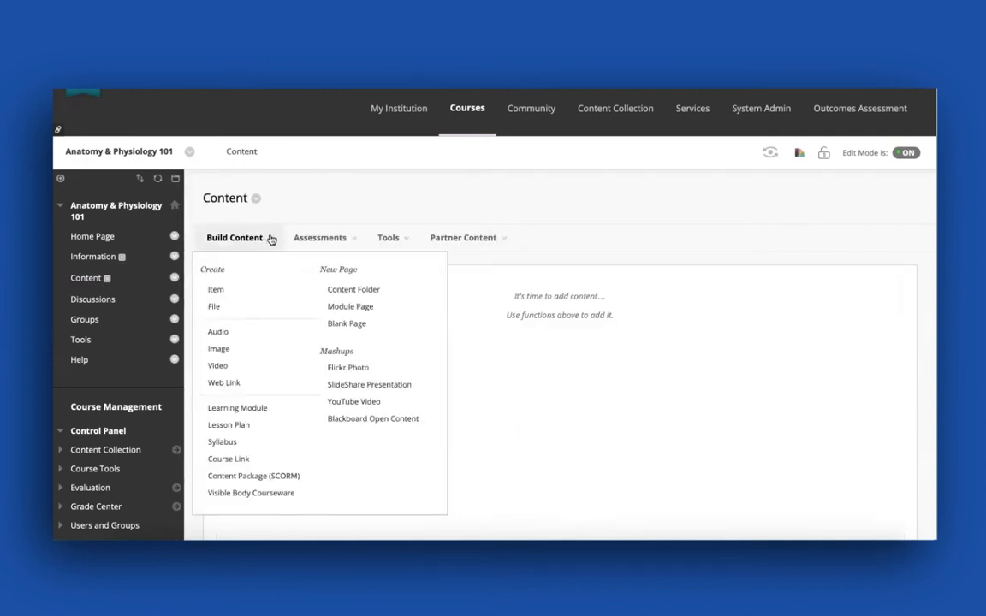
left_click(236, 496)
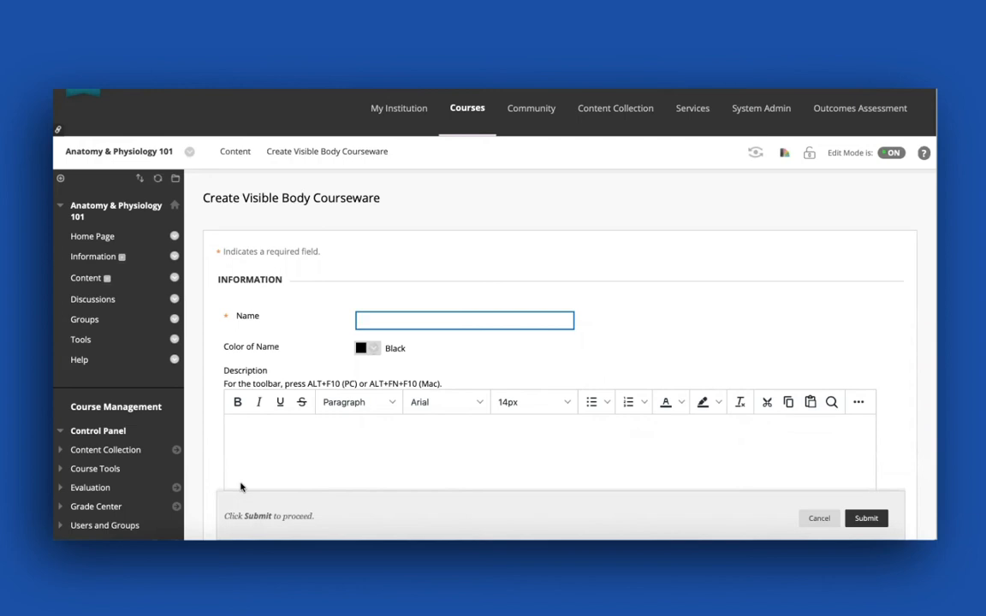
Name the content item 'Visible Body Courseware' and submit it.
type("Visible Body Courseware")
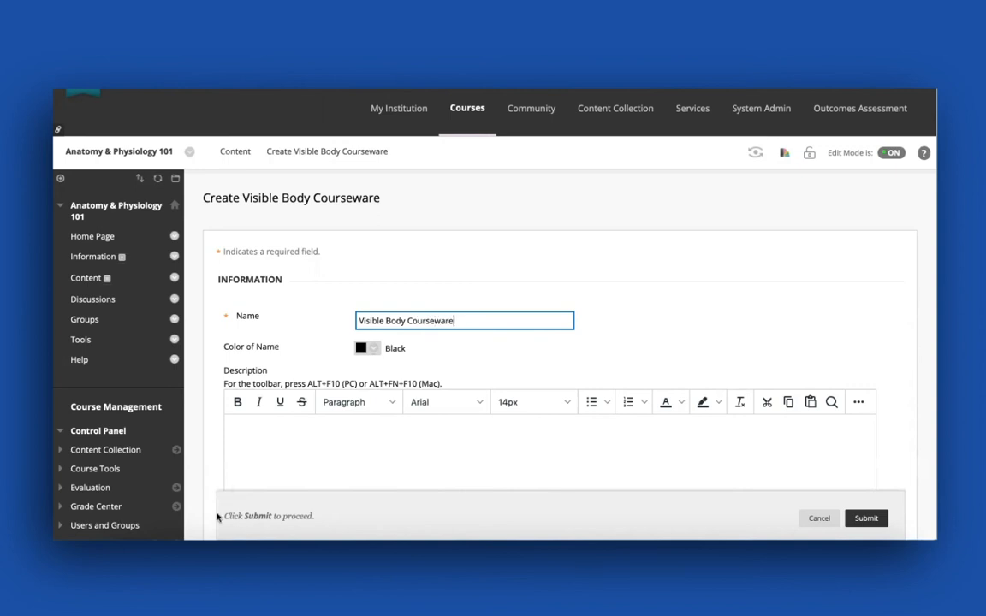
scroll(313, 419, "down", 5)
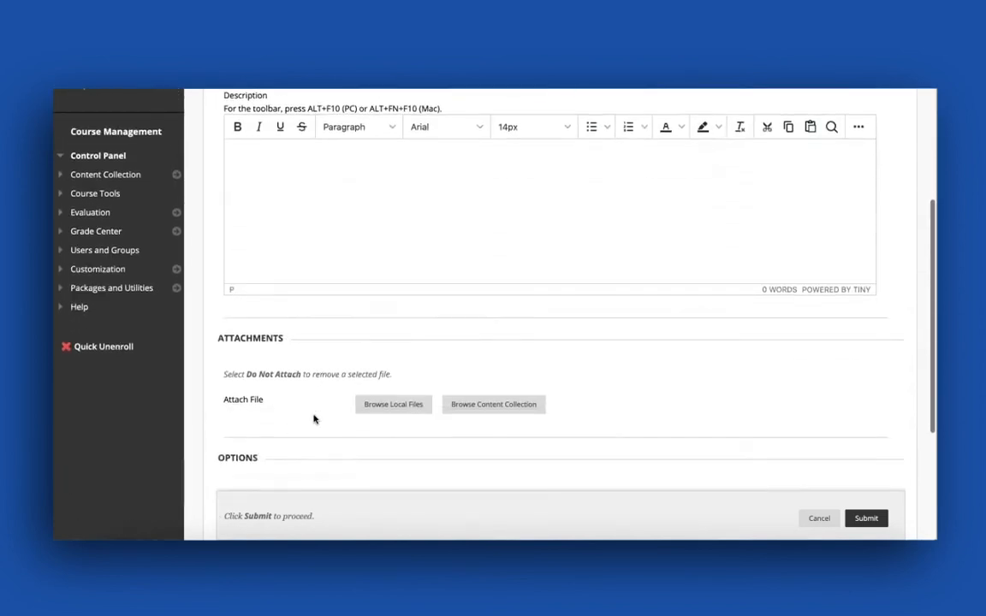
scroll(313, 418, "down", 2)
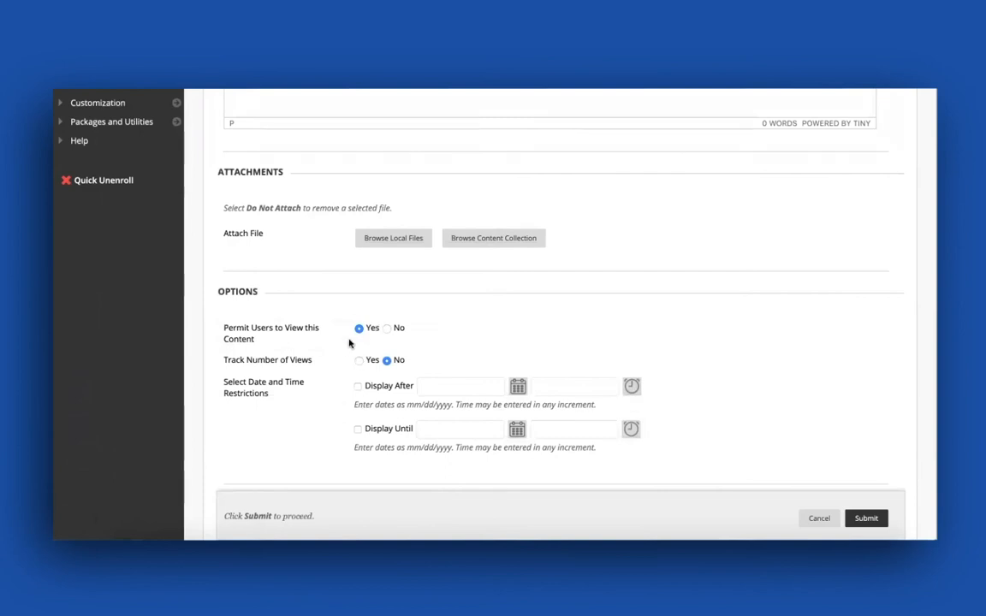
scroll(336, 367, "down", 2)
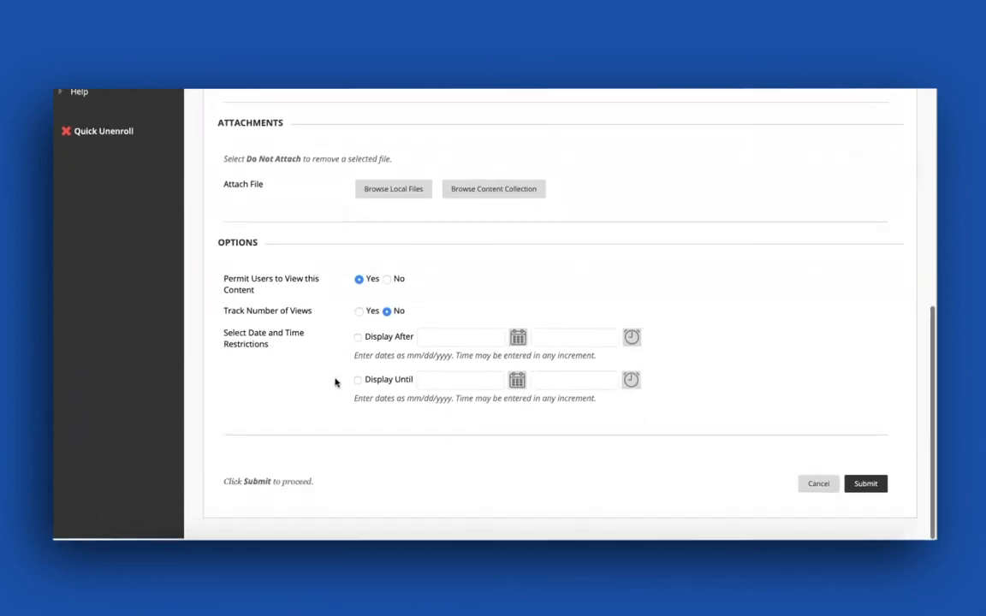
left_click(865, 485)
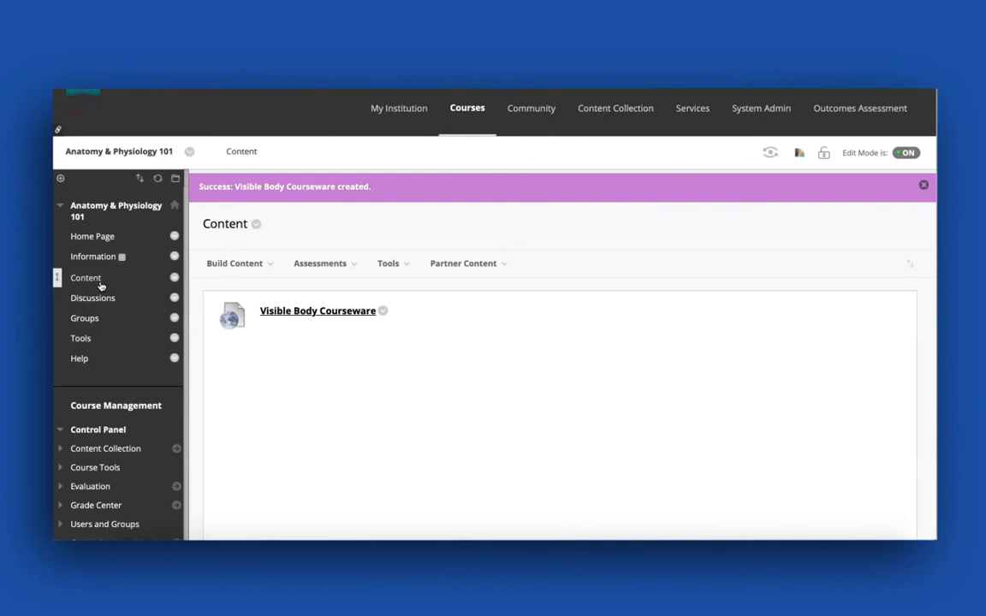
Launch the Visible Body Courseware item and sign in with the saved account, ticking Remember me.
left_click(291, 313)
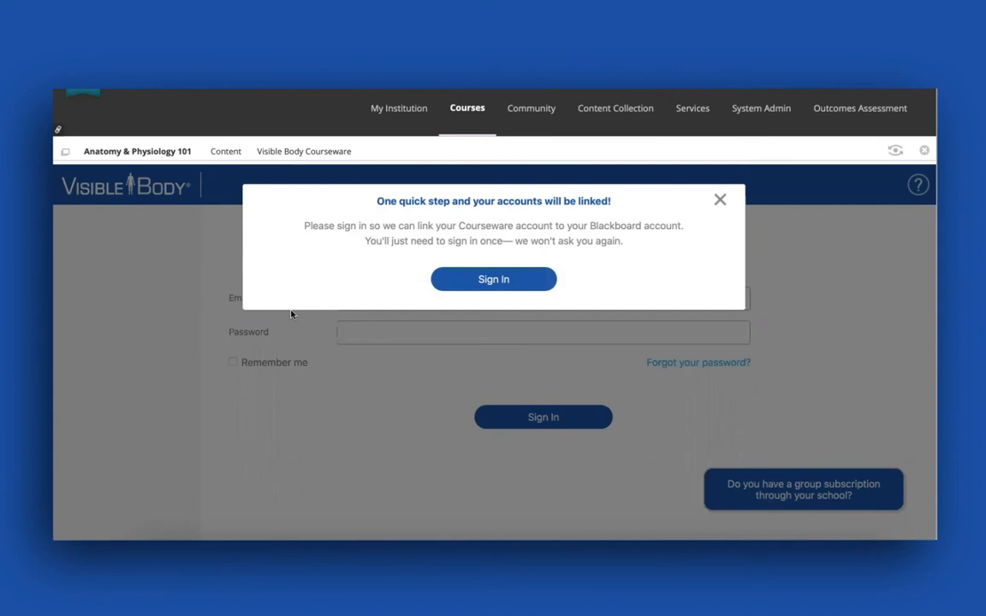
left_click(467, 282)
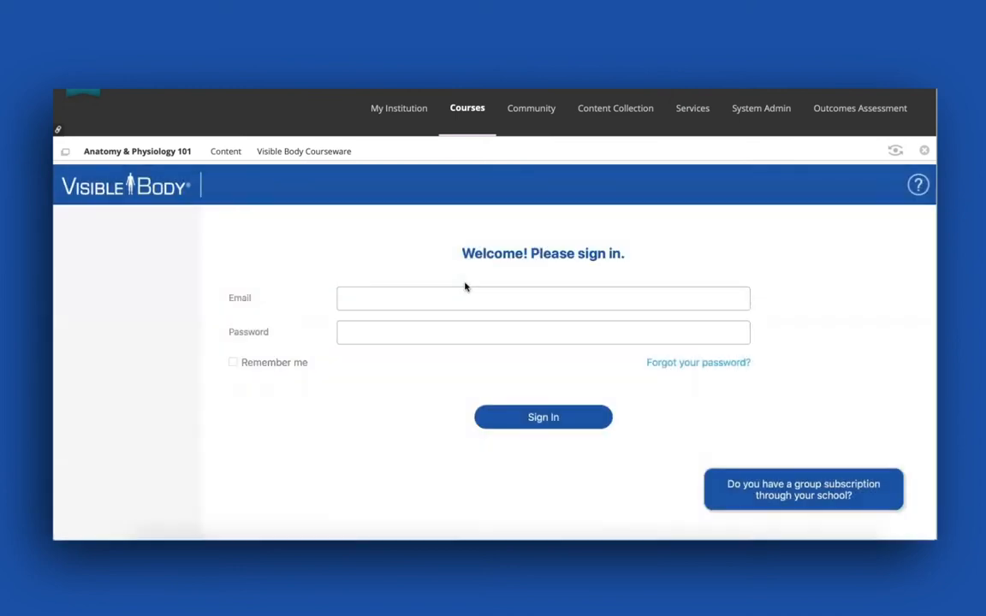
left_click(454, 295)
type("lori.")
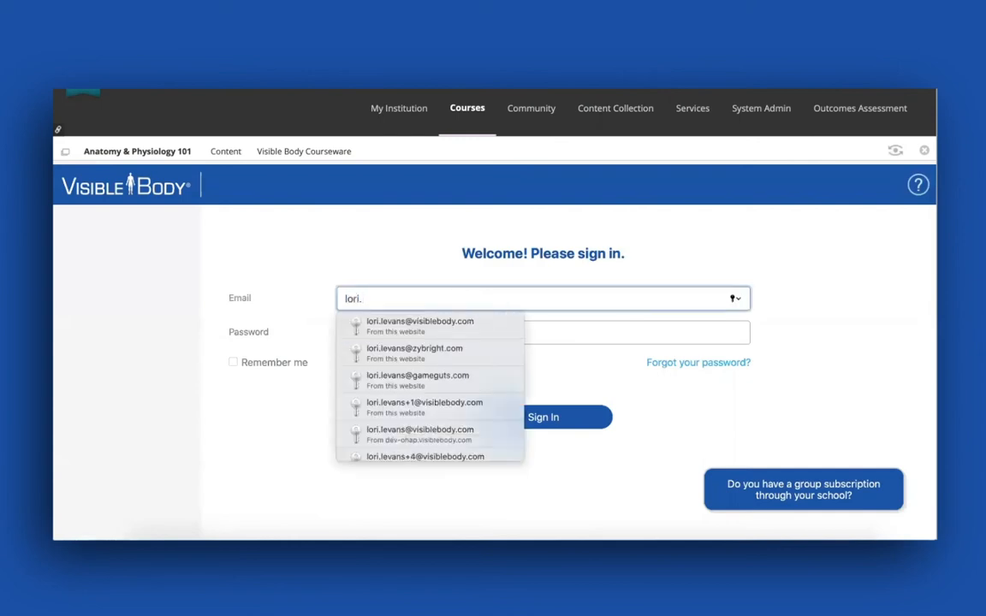
left_click(467, 325)
left_click(232, 363)
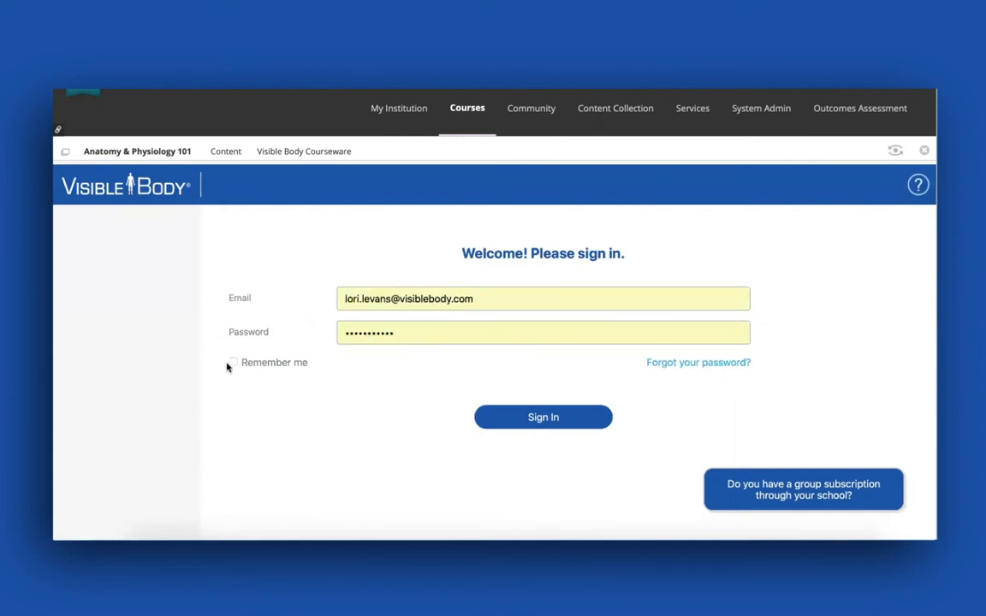
left_click(508, 417)
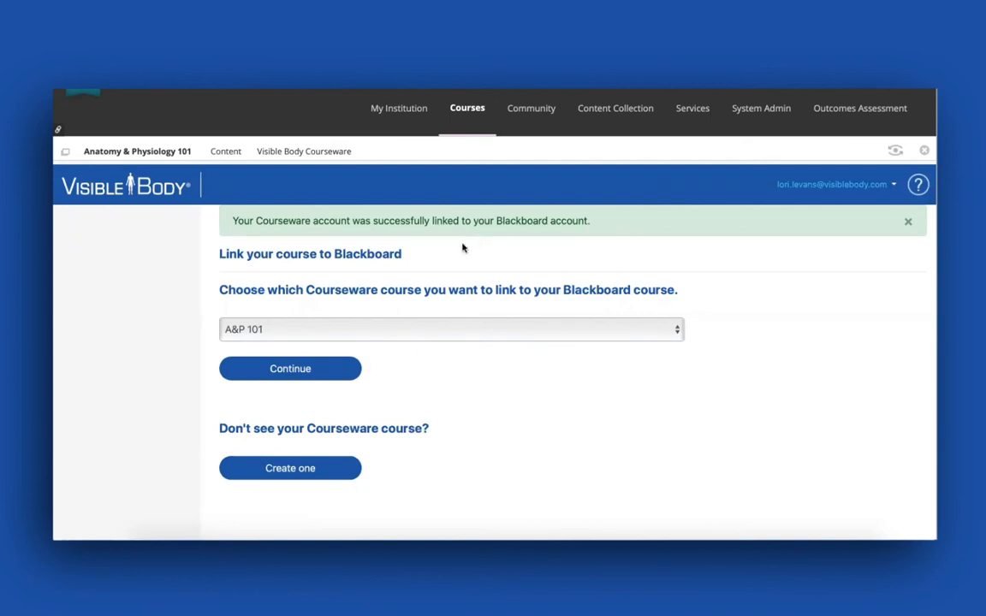
Select 'A&P Pre-Lab and Post-Lab Assessments' as the Courseware course and confirm linking it to Anatomy & Physiology 101.
left_click(421, 333)
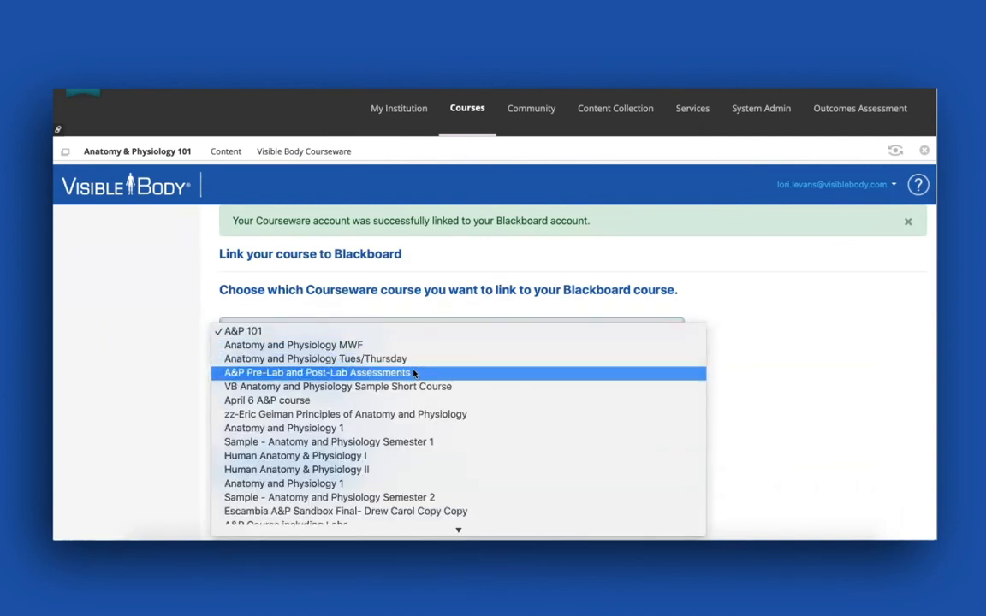
left_click(414, 373)
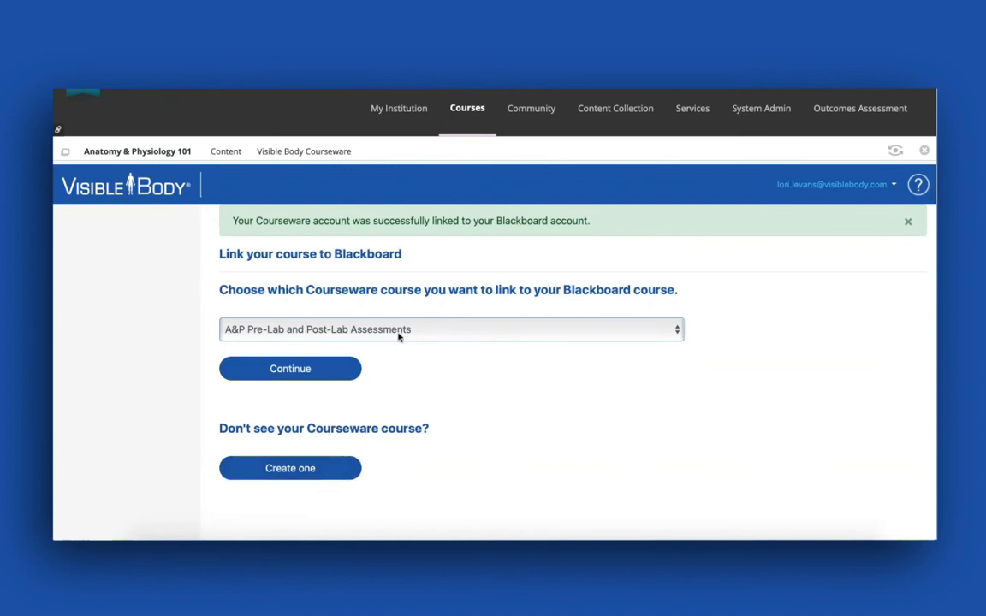
left_click(329, 370)
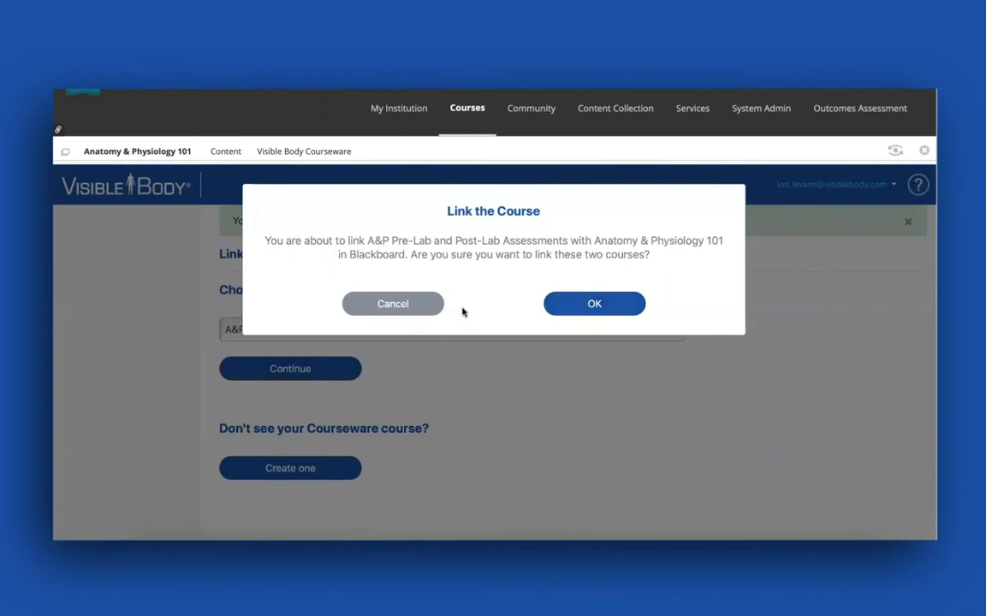
left_click(590, 304)
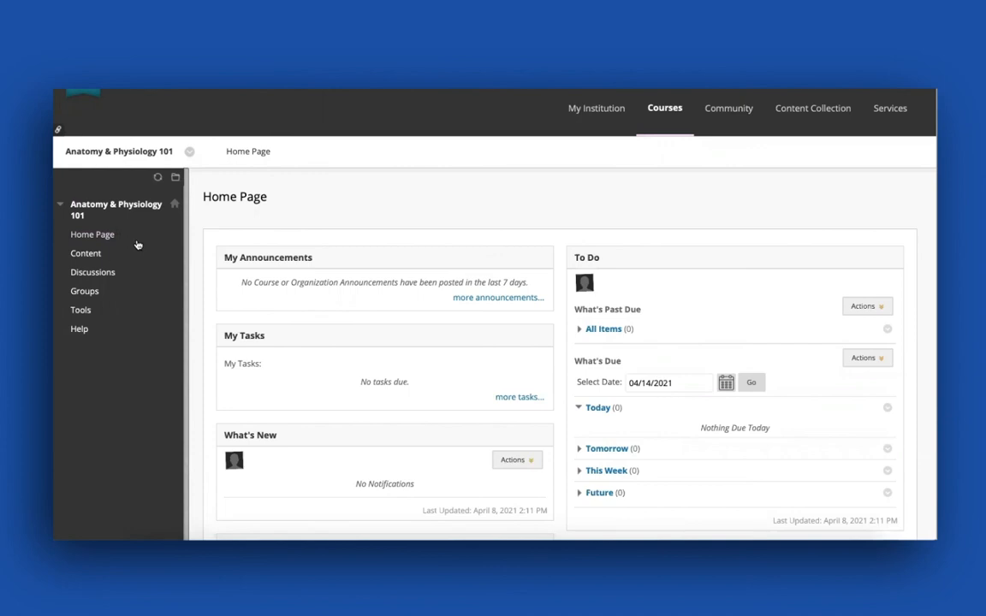
Launch the Visible Body Courseware link from the course's Content area.
left_click(86, 254)
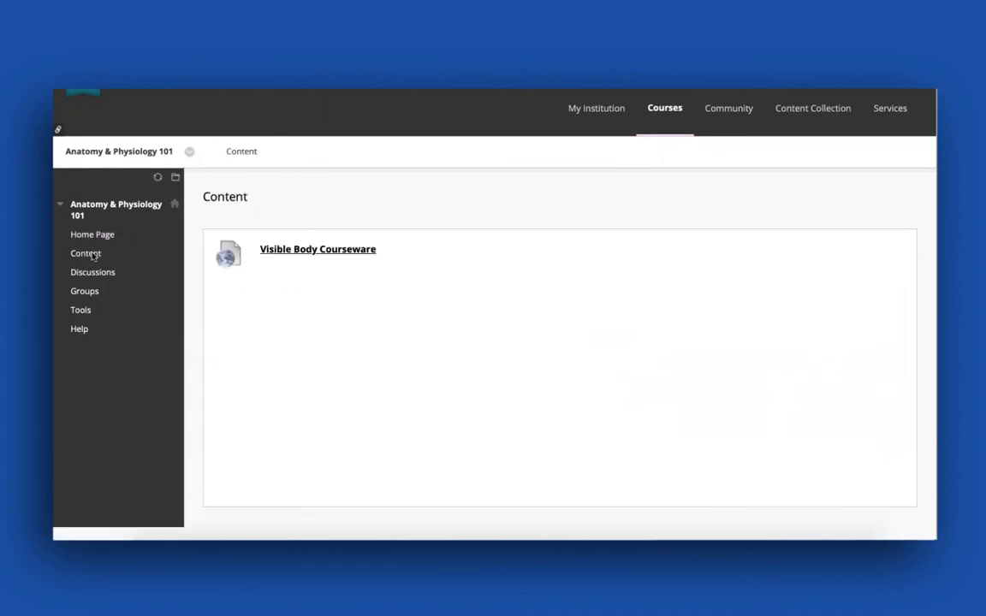
left_click(313, 250)
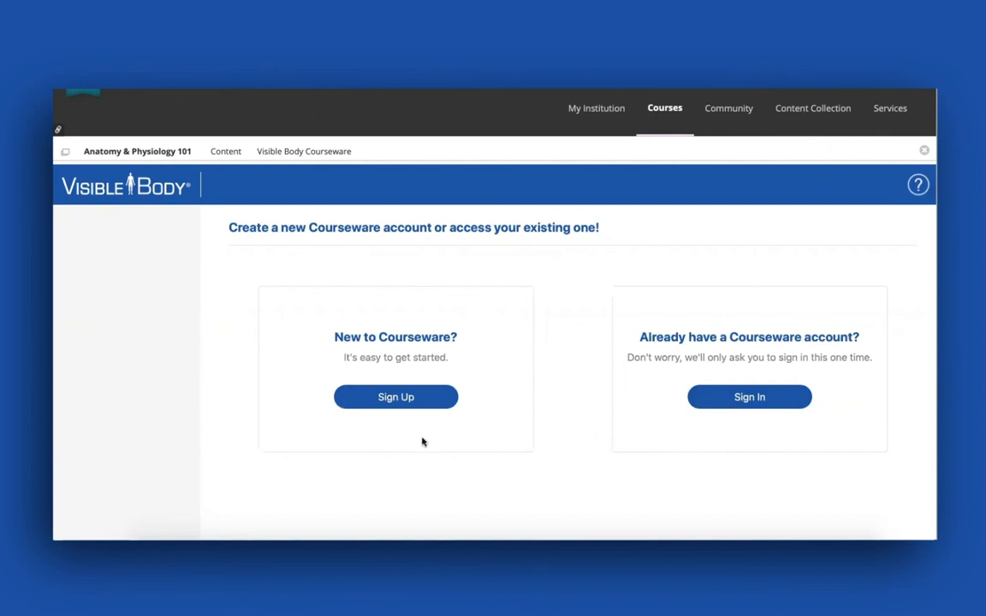
Choose Sign Up for a new Courseware account and enter and confirm the account password.
left_click(366, 399)
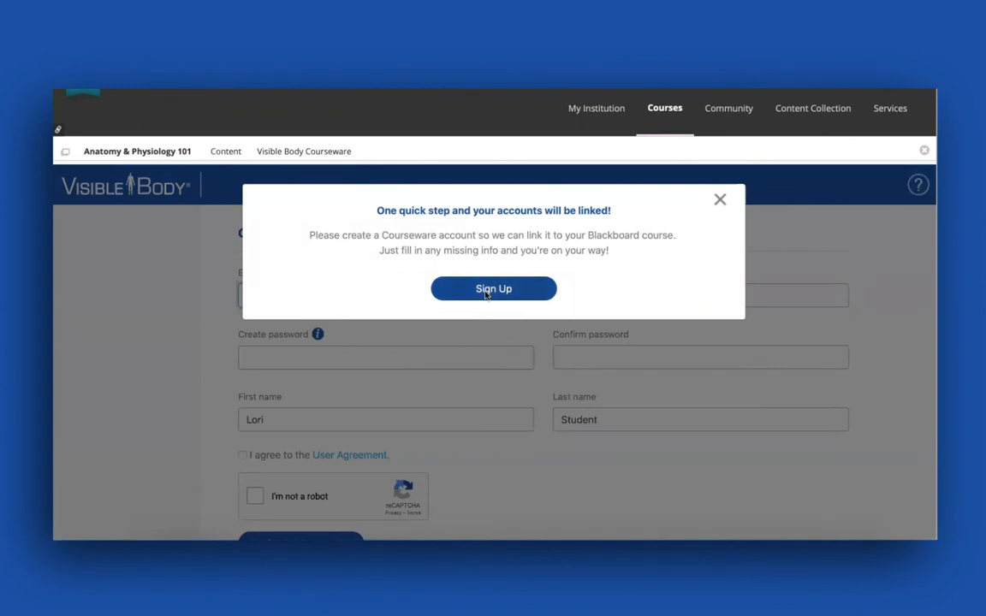
left_click(485, 291)
scroll(479, 324, "down", 1)
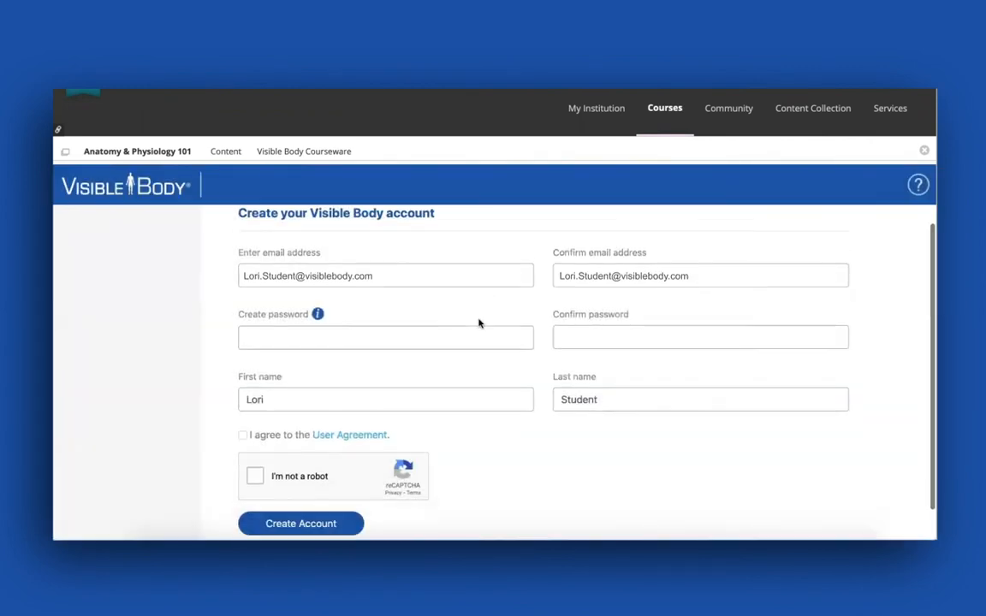
scroll(479, 323, "up", 1)
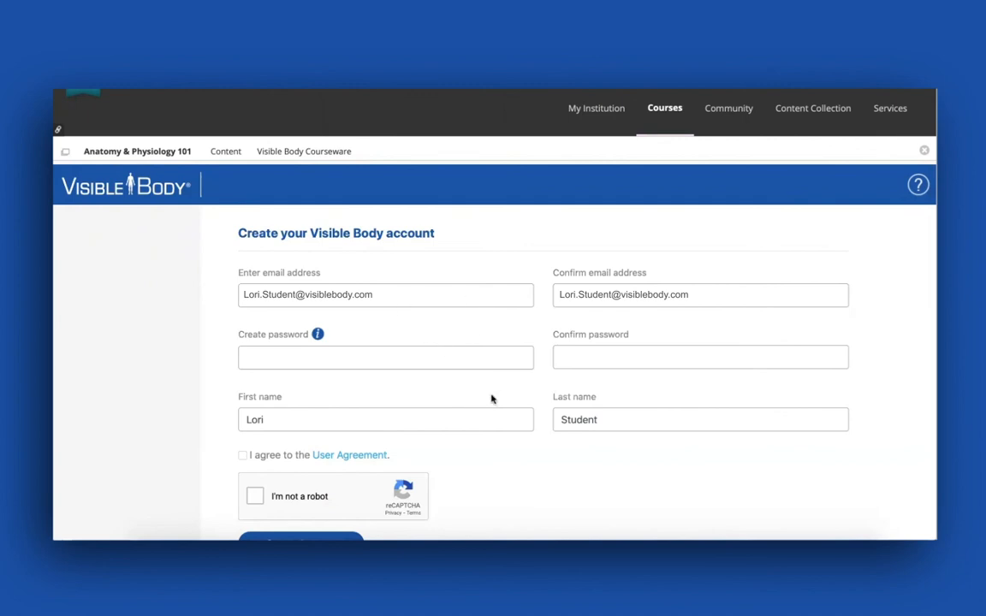
left_click(438, 361)
type("•••••••••••")
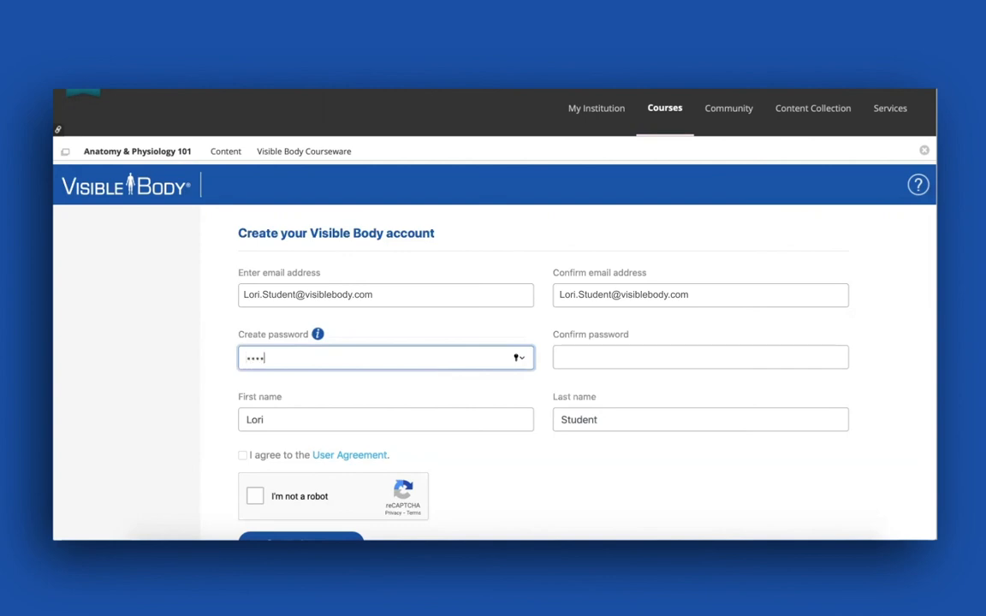
key("Tab")
type("•••••••••••")
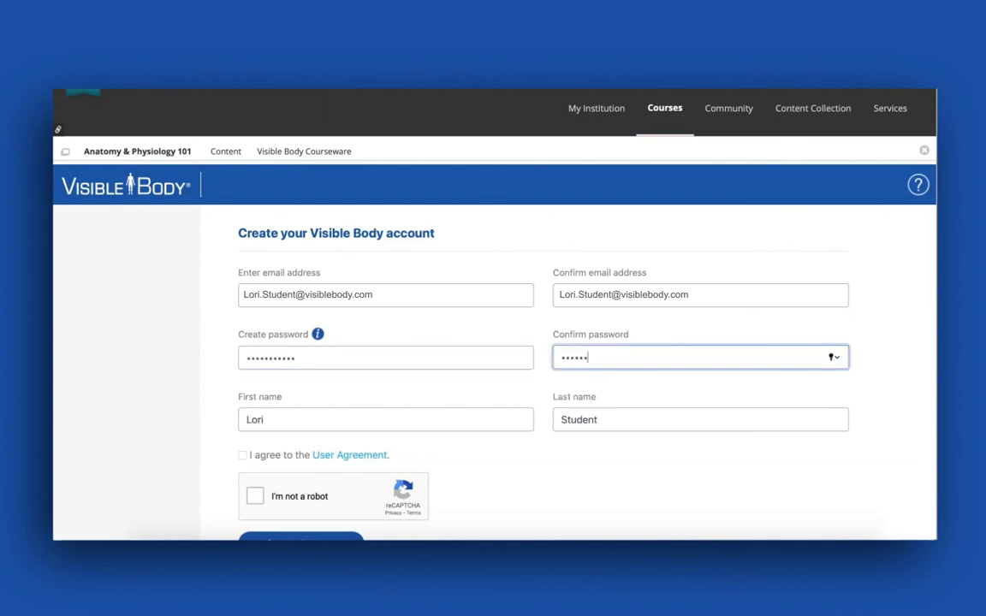
Accept the User Agreement, pass the tractor-picture reCAPTCHA, and create the account.
left_click(242, 455)
left_click(255, 497)
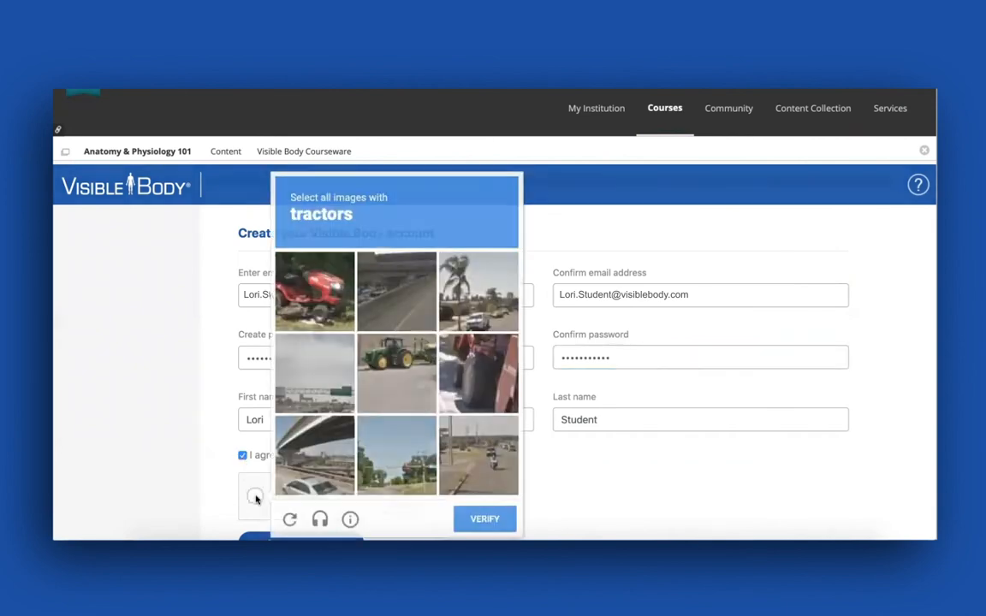
left_click(314, 288)
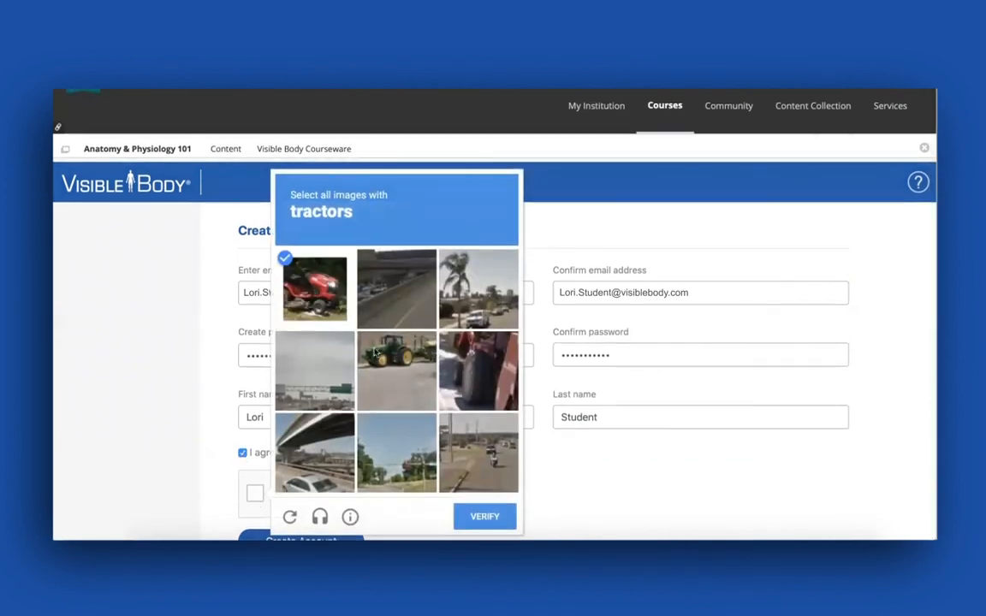
left_click(396, 371)
left_click(484, 516)
left_click(478, 370)
left_click(485, 533)
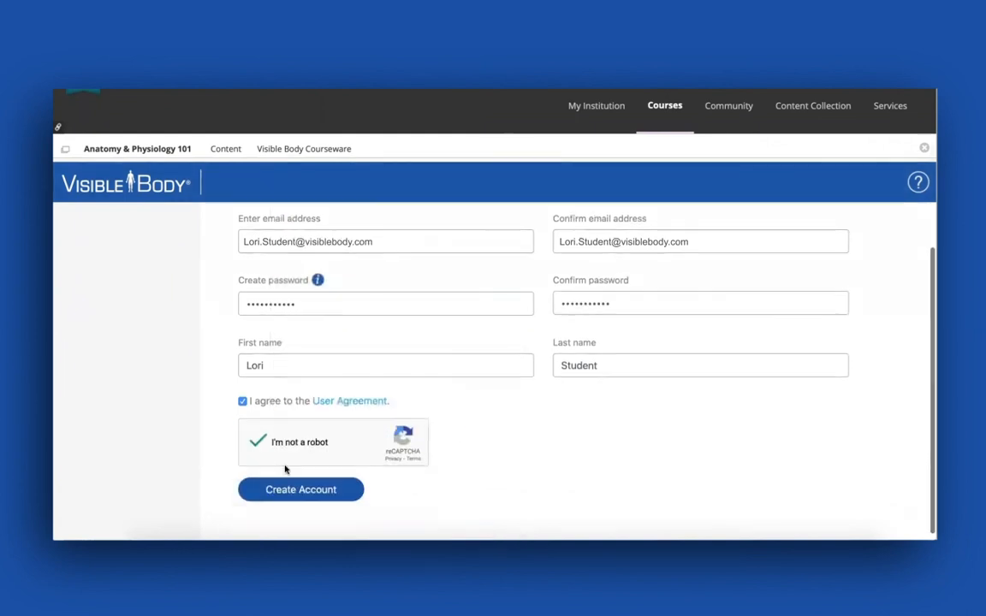
left_click(281, 491)
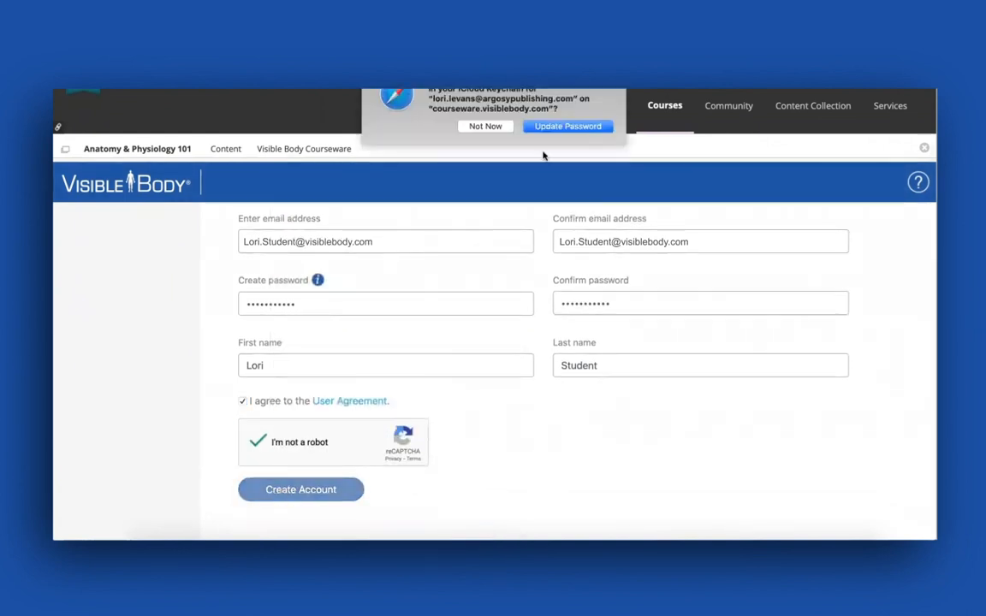
left_click(564, 125)
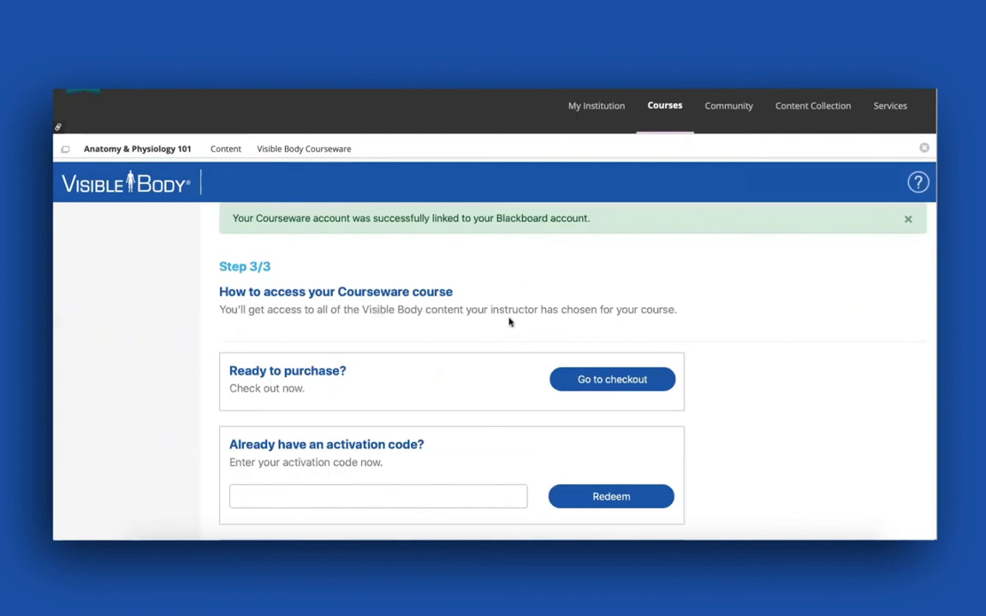
Start the temporary access trial under 'Need temporary access?', valid until May 31, 2021.
scroll(493, 341, "down", 1)
scroll(492, 342, "up", 1)
scroll(504, 389, "down", 1)
scroll(504, 389, "down", 1)
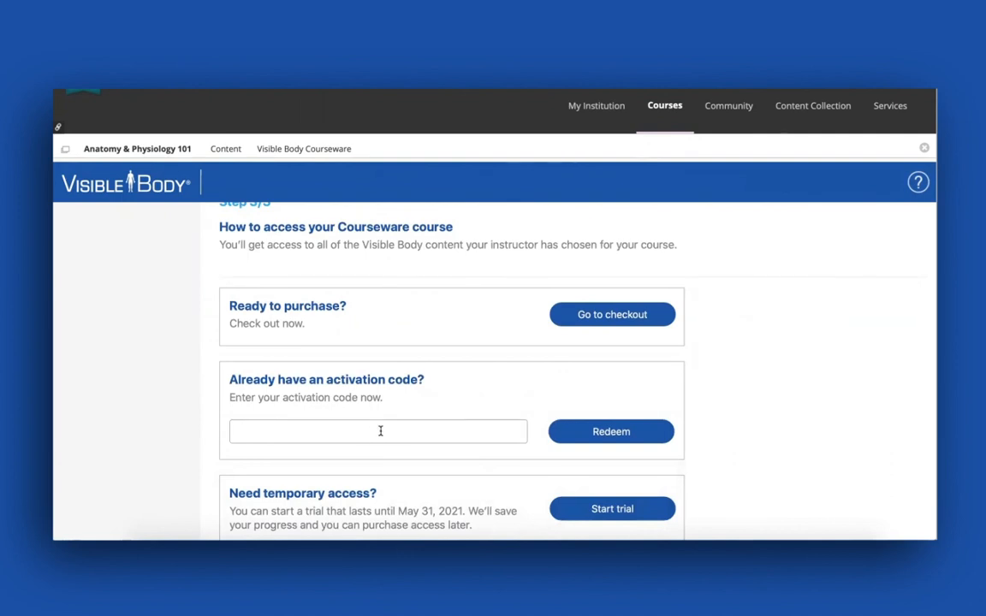
scroll(378, 429, "down", 1)
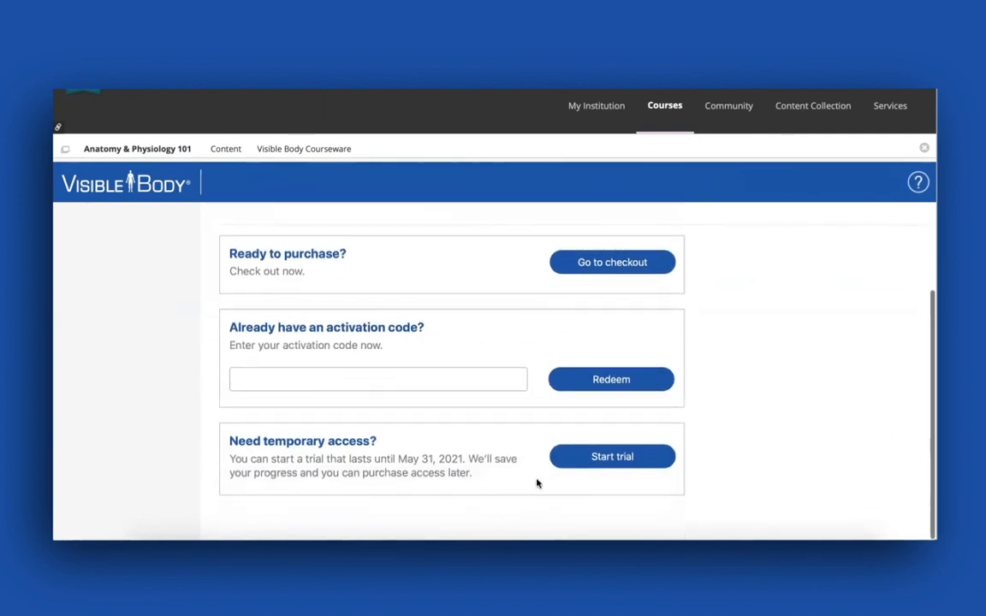
scroll(536, 483, "up", 1)
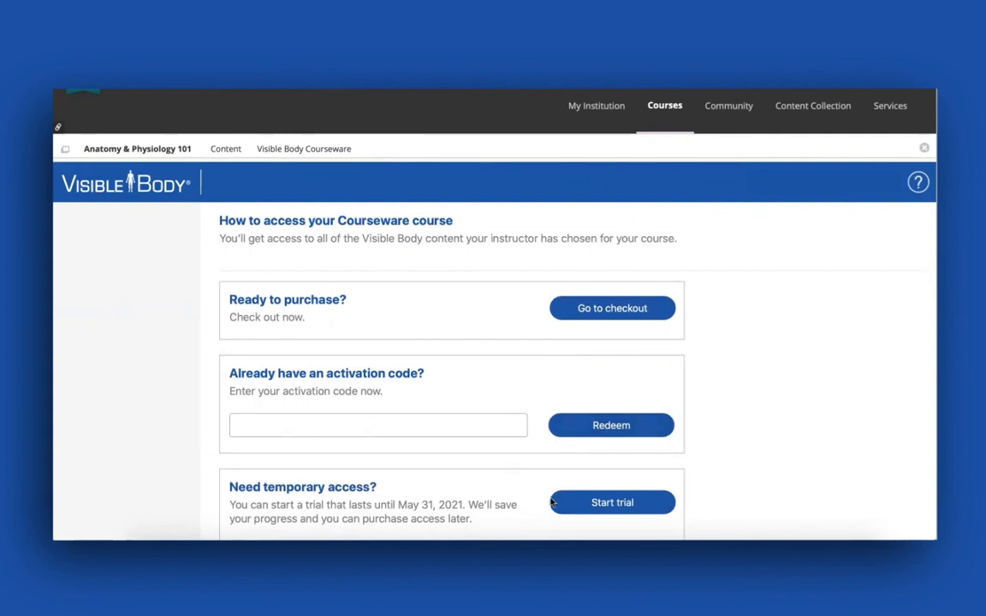
left_click(570, 502)
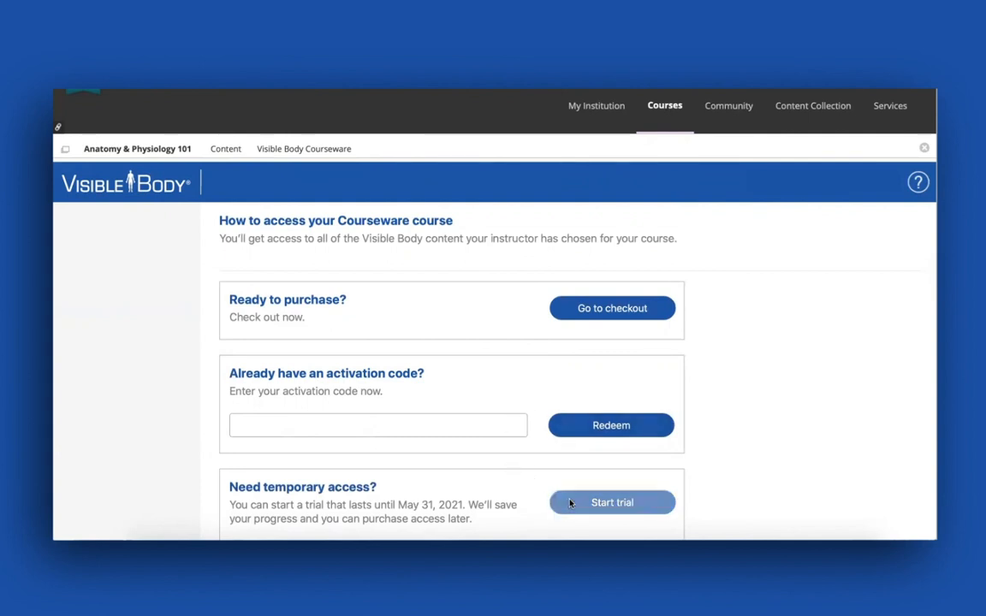
scroll(533, 463, "down", 2)
Go to the A&P Pre-Lab and Post-Lab Assessments course page and view its 84 assignments.
scroll(534, 463, "down", 1)
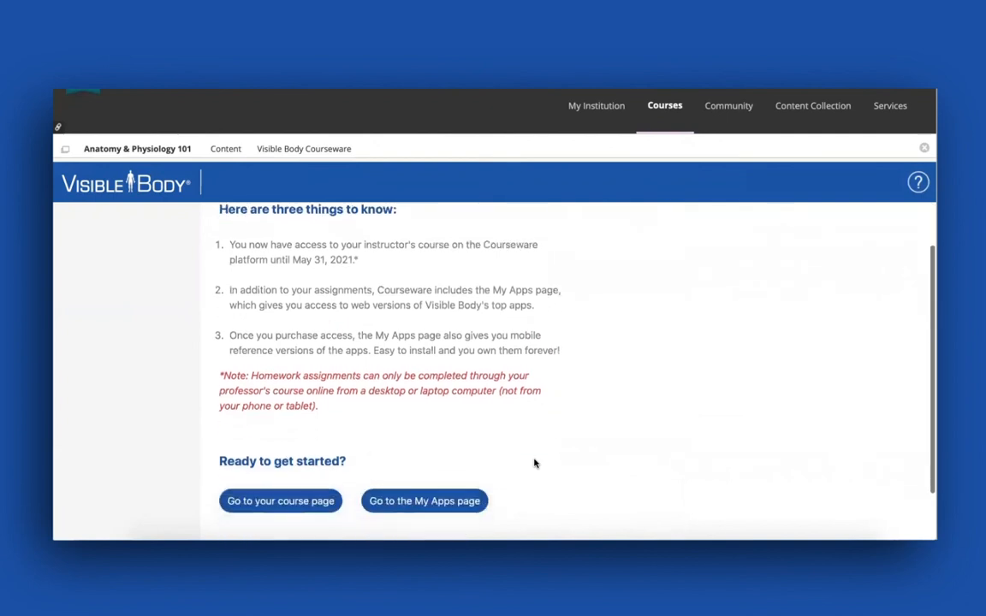
scroll(534, 463, "up", 2)
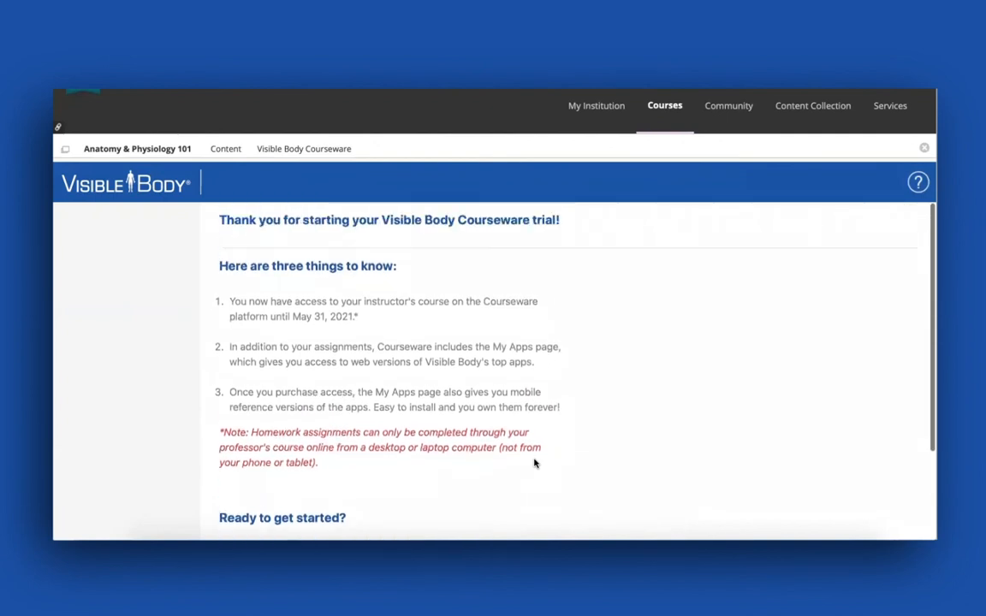
scroll(534, 463, "down", 2)
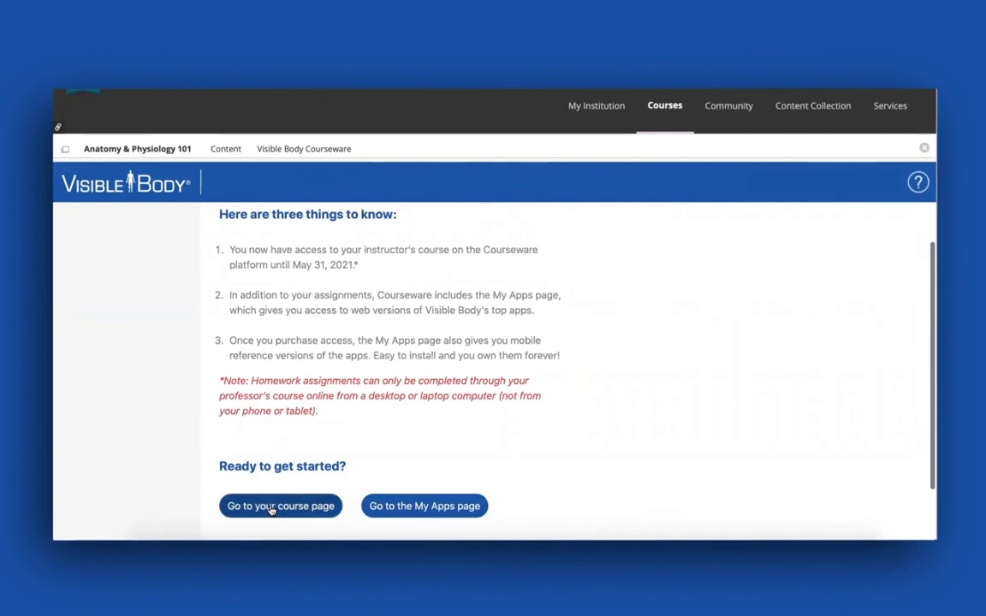
left_click(271, 507)
scroll(386, 428, "down", 1)
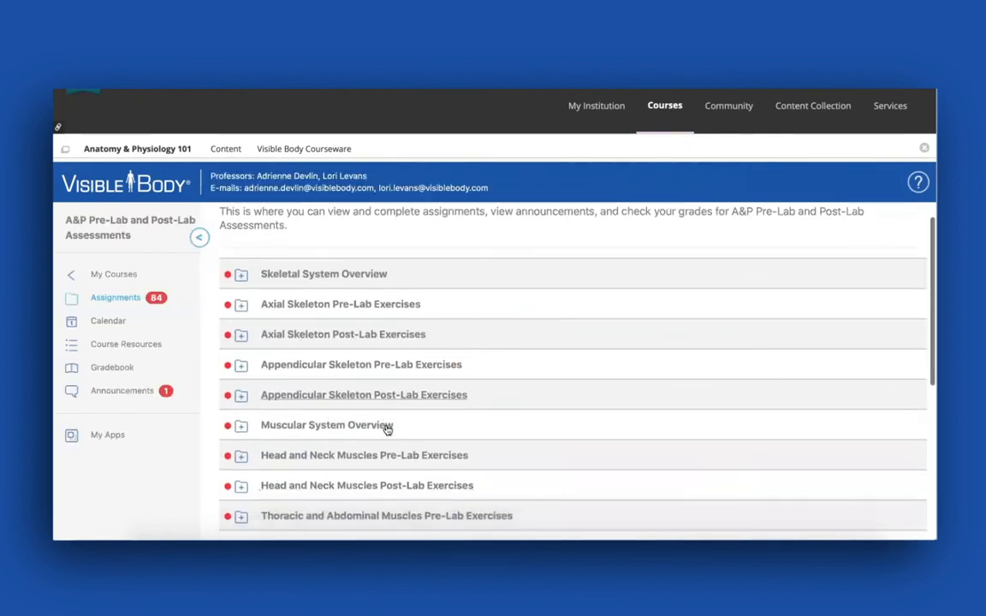
scroll(387, 428, "down", 1)
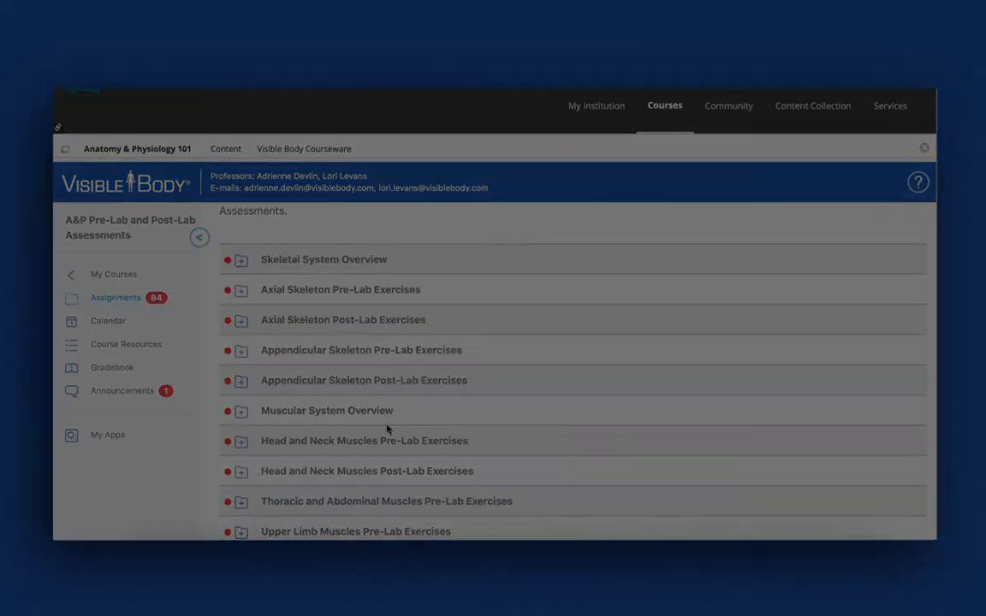